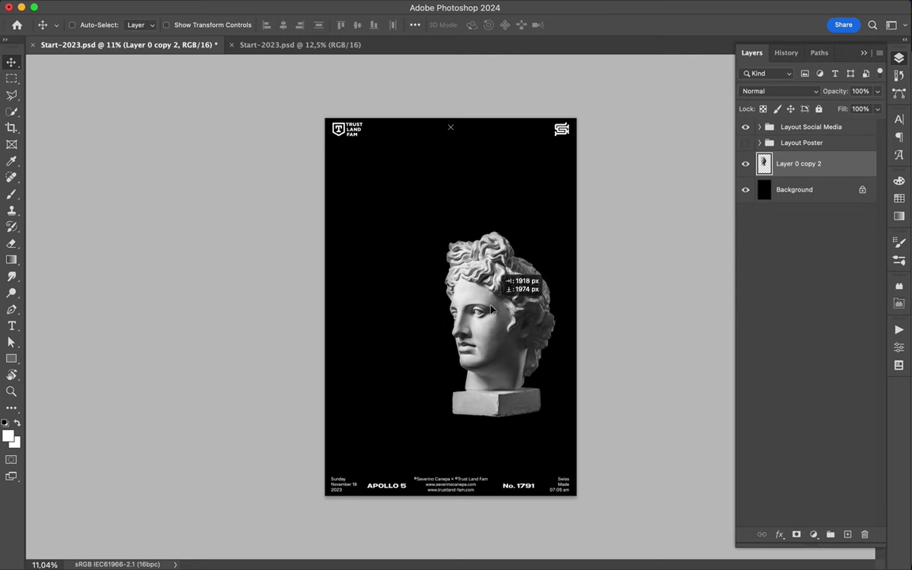
Cut a diagonal slice of the statue head onto its own layer, enlarged to about 116% and offset
{"action": "scroll", "coordinate": [440, 268], "scroll_direction": "up", "scroll_amount": 3}
{"action": "key", "text": "l"}
{"action": "left_click", "coordinate": [478, 421]}
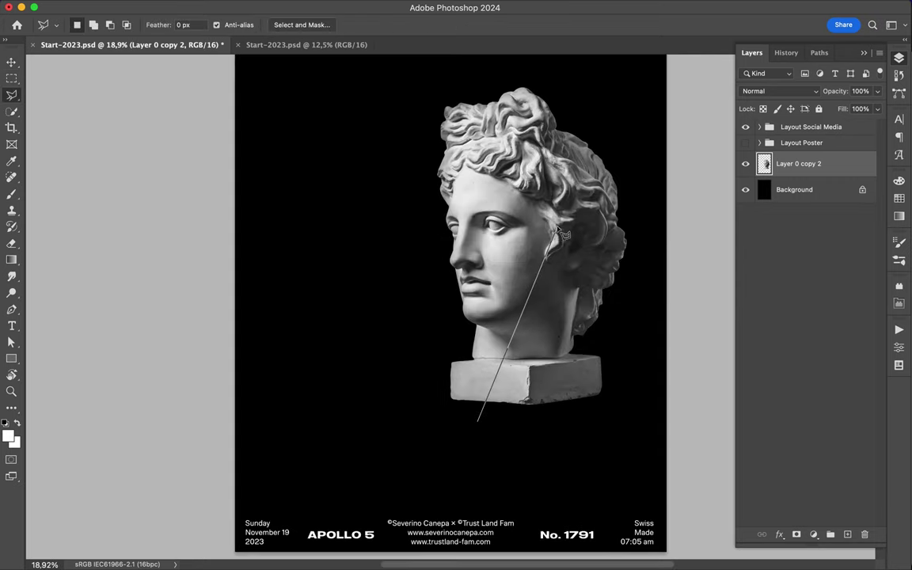
{"action": "double_click", "coordinate": [425, 430]}
{"action": "key", "text": "ctrl+j"}
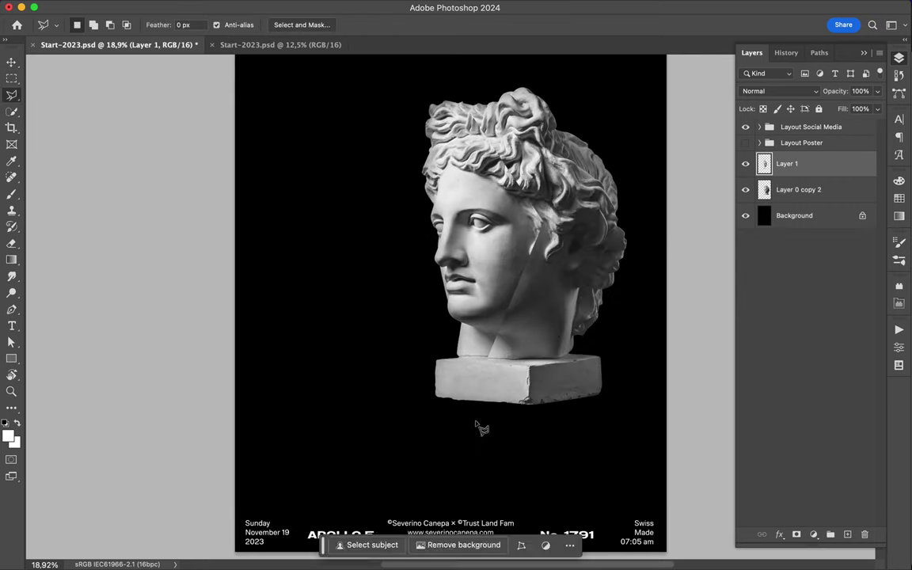
{"action": "key", "text": "ctrl+t"}
{"action": "mouse_move", "coordinate": [482, 249]}
{"action": "left_mouse_down"}
{"action": "mouse_move", "coordinate": [462, 353]}
{"action": "mouse_move", "coordinate": [479, 339]}
{"action": "left_mouse_up"}
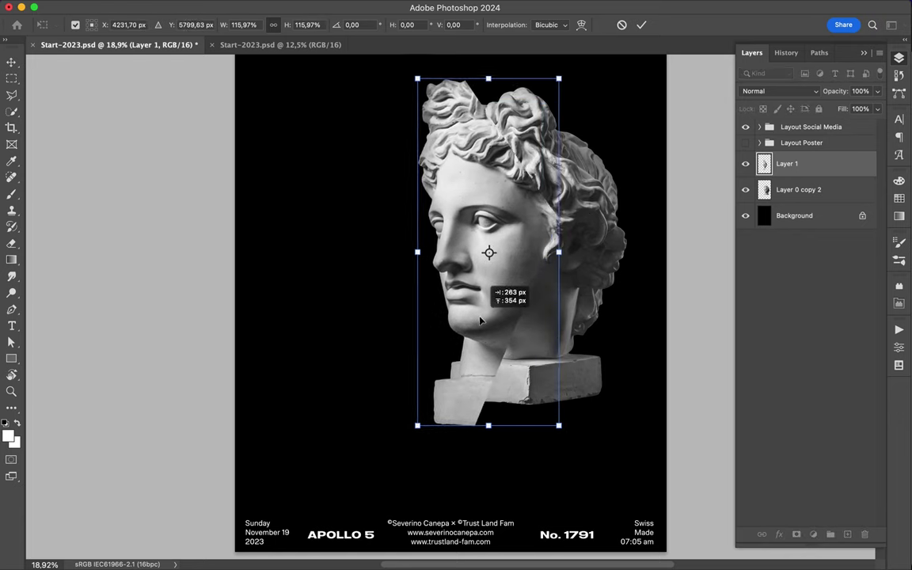
{"action": "key", "text": "Return"}
Add a blurred dark shadow layer (Layer 2) set to Multiply blend mode
{"action": "key", "text": "alt+bracketleft"}
{"action": "key", "text": "ctrl+shift+alt+n"}
{"action": "key", "text": "w"}
{"action": "key", "text": "m"}
{"action": "left_click", "coordinate": [279, 6]}
{"action": "mouse_move", "coordinate": [387, 170]}
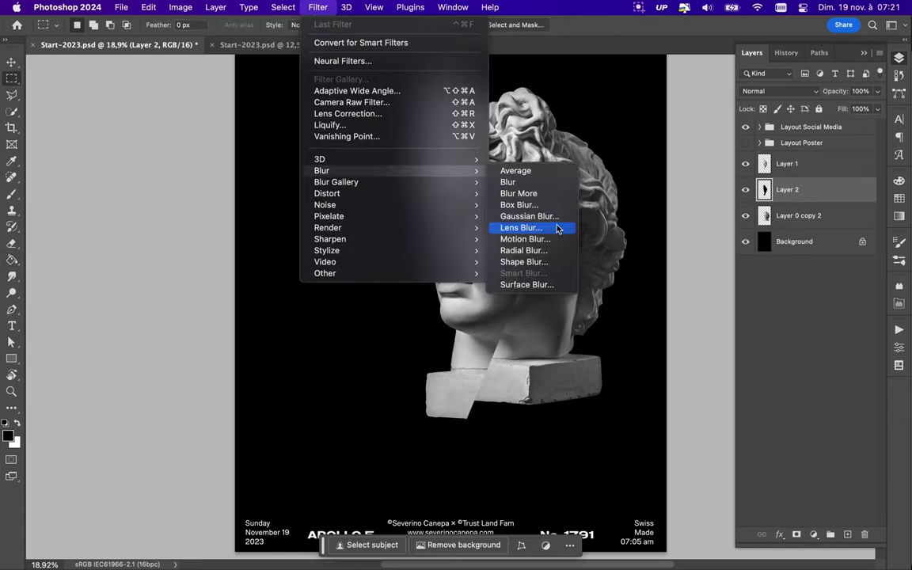
{"action": "left_click", "coordinate": [538, 218]}
{"action": "left_click", "coordinate": [829, 89]}
{"action": "left_click", "coordinate": [779, 91]}
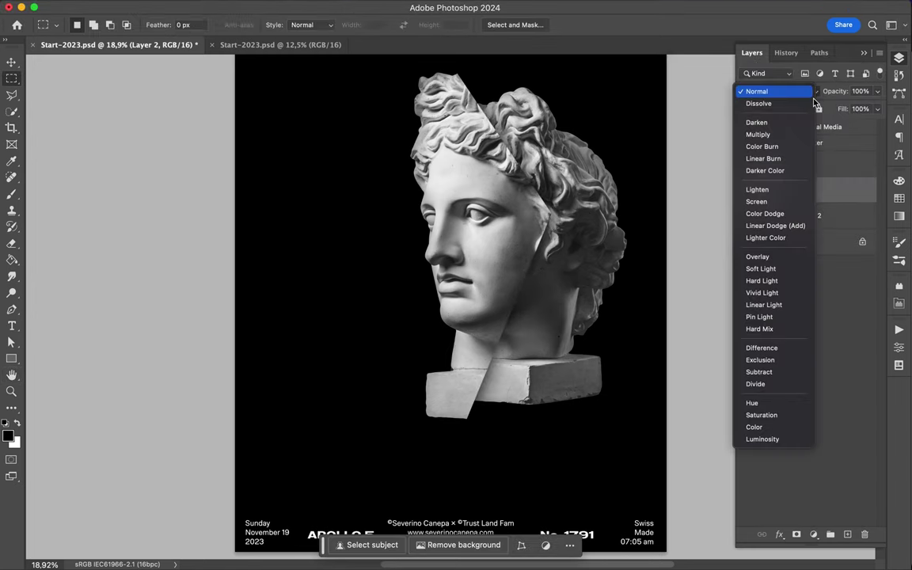
{"action": "left_click", "coordinate": [760, 133]}
Fit the whole poster in view and ready the Ellipse tool with a gradient fill
{"action": "scroll", "coordinate": [582, 161], "scroll_direction": "up", "scroll_amount": 1}
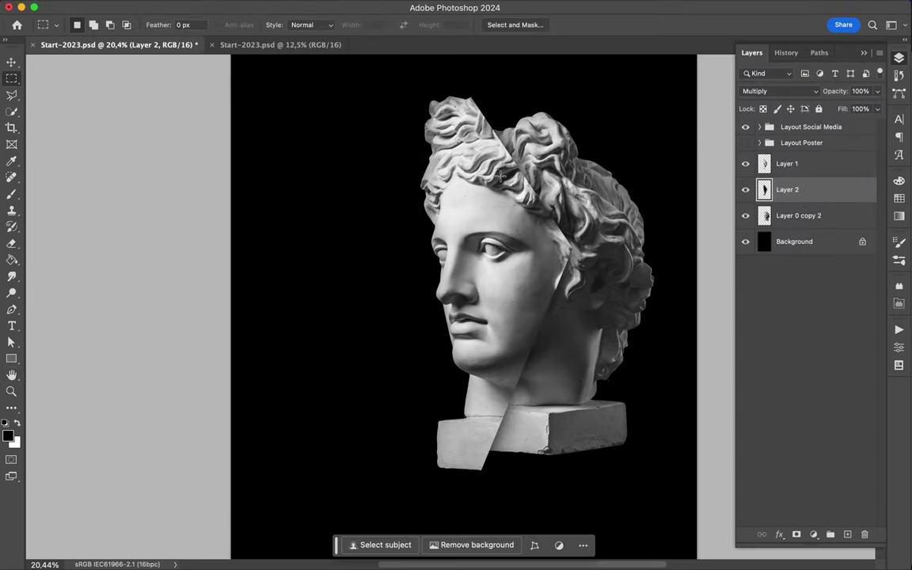
{"action": "key", "text": "ctrl+0"}
{"action": "key", "text": "u"}
{"action": "left_click", "coordinate": [140, 25]}
Draw a teal-to-yellow gradient circle at the upper left of the head and enlarge it
{"action": "left_click_drag", "start_coordinate": [411, 230], "coordinate": [446, 261]}
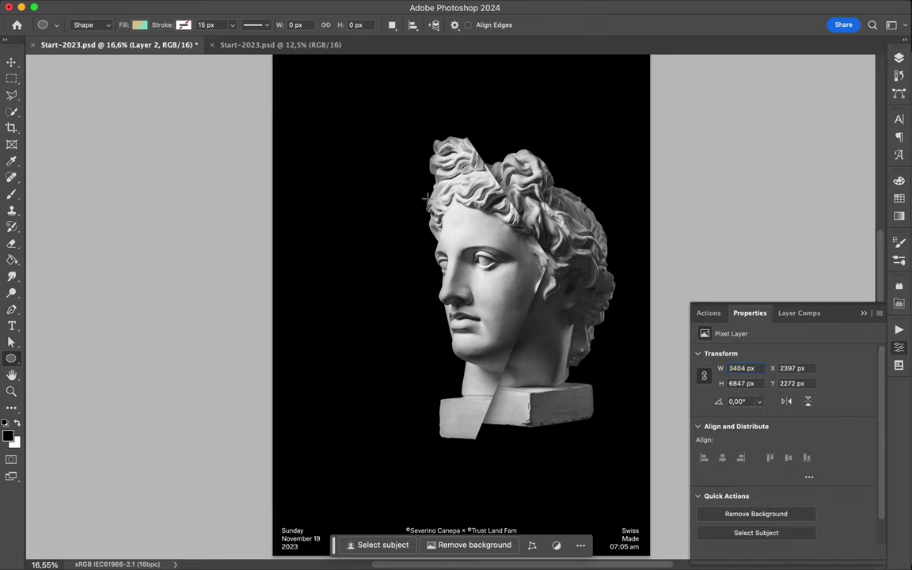
{"action": "left_click_drag", "start_coordinate": [427, 198], "coordinate": [524, 264]}
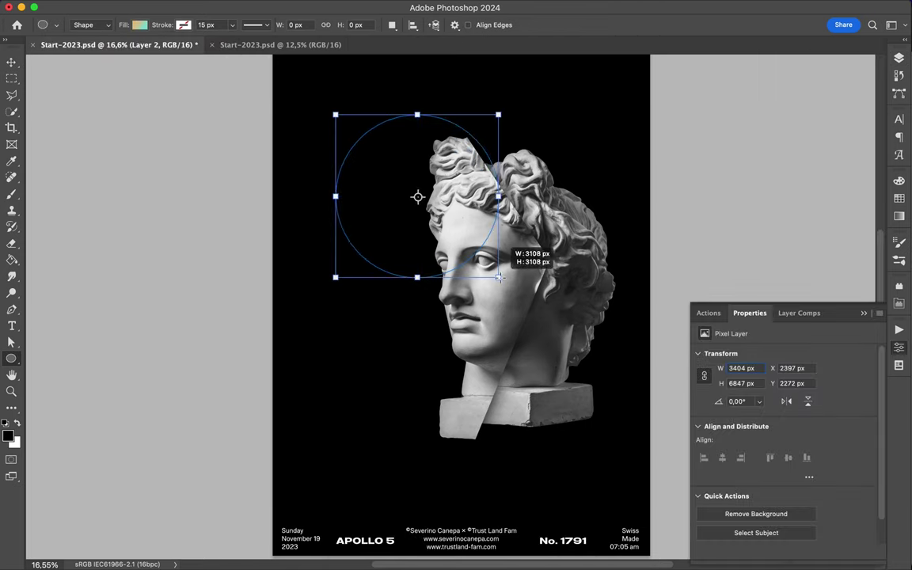
{"action": "key", "text": "v"}
{"action": "scroll", "coordinate": [460, 96], "scroll_direction": "down", "scroll_amount": 3}
{"action": "key", "text": "ctrl+t"}
{"action": "left_click_drag", "start_coordinate": [393, 201], "coordinate": [382, 197]}
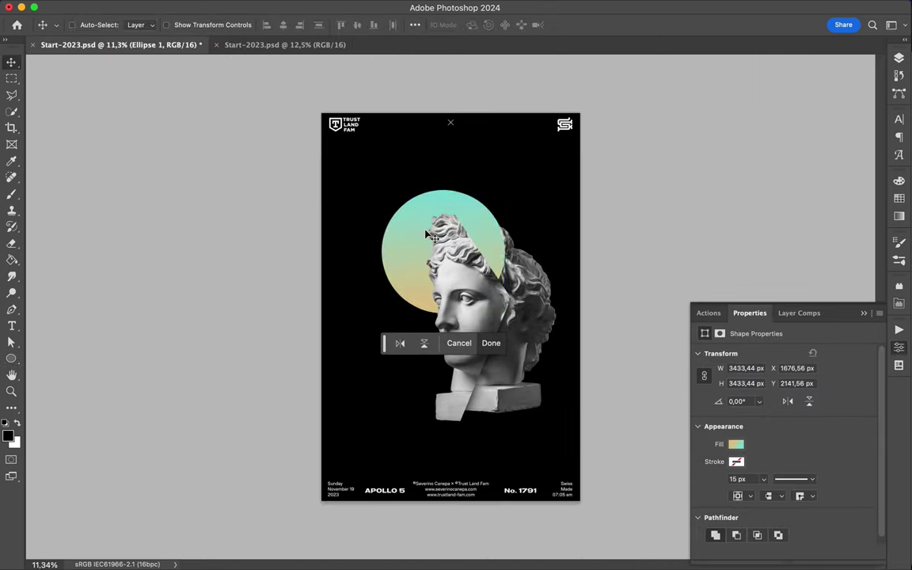
{"action": "key", "text": "Return"}
{"action": "left_click", "coordinate": [898, 57]}
Place the circle copy above Layer 1 and set it to Multiply
{"action": "left_click_drag", "start_coordinate": [742, 197], "coordinate": [786, 173]}
{"action": "left_click", "coordinate": [783, 91]}
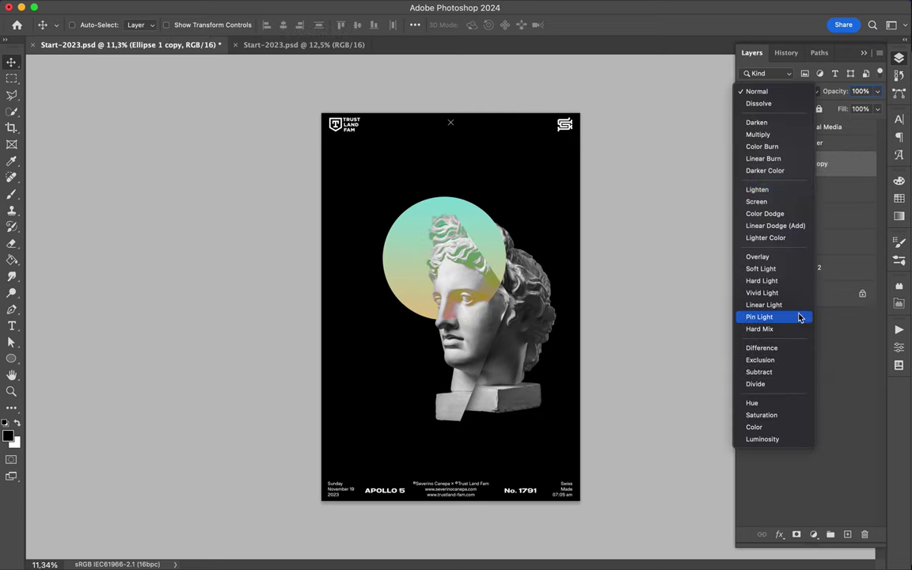
{"action": "left_click", "coordinate": [757, 134]}
{"action": "scroll", "coordinate": [450, 305], "scroll_direction": "up", "scroll_amount": 3}
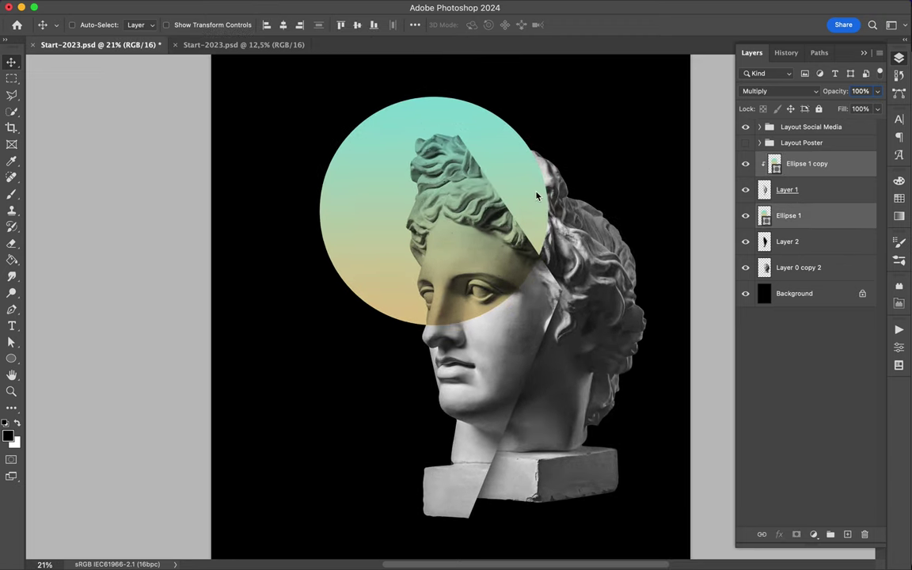
Move Ellipse 1 below Layer 0 copy 2, set Layer 2 fill to 50%, and clip it under Ellipse 1 copy 2
{"action": "left_click_drag", "start_coordinate": [788, 215], "coordinate": [802, 250]}
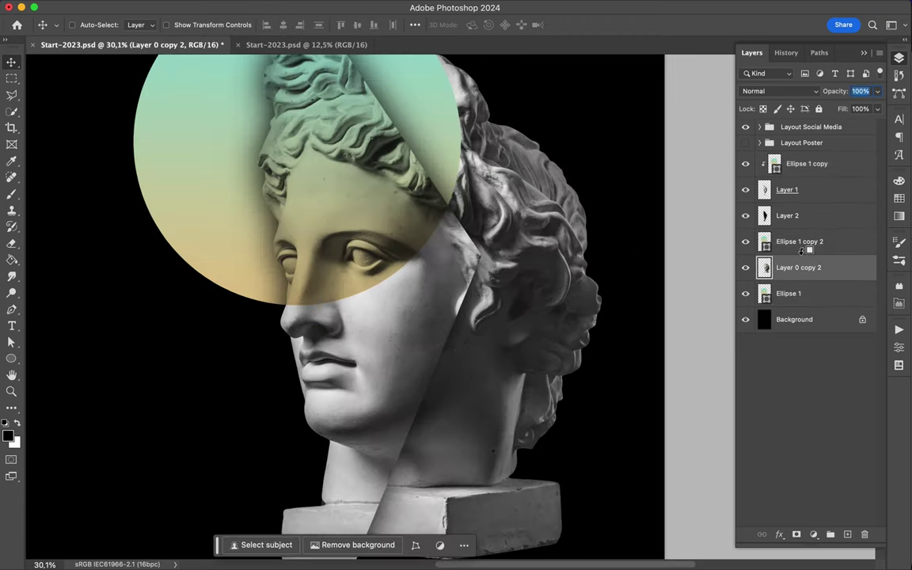
{"action": "left_click", "coordinate": [799, 241]}
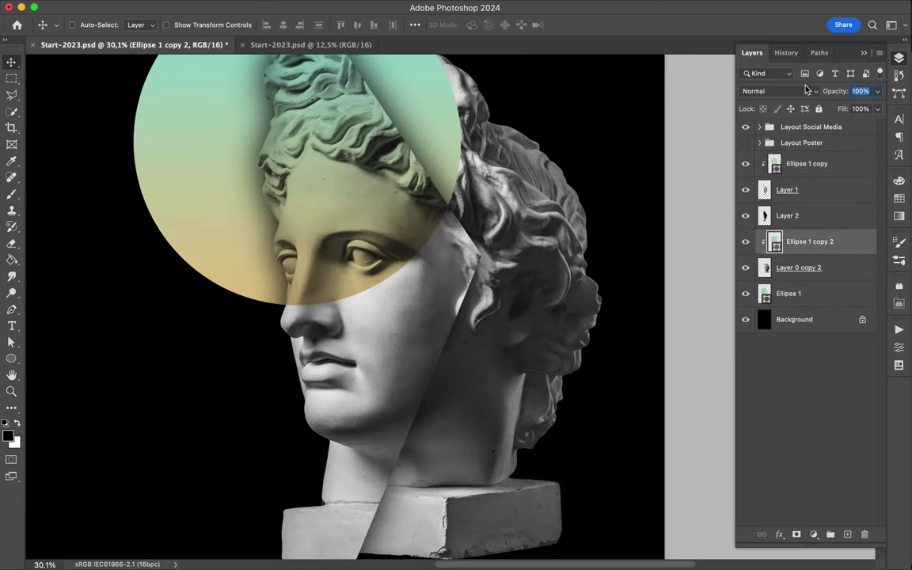
{"action": "scroll", "coordinate": [570, 172], "scroll_direction": "down", "scroll_amount": 3}
{"action": "key", "text": "alt+bracketright"}
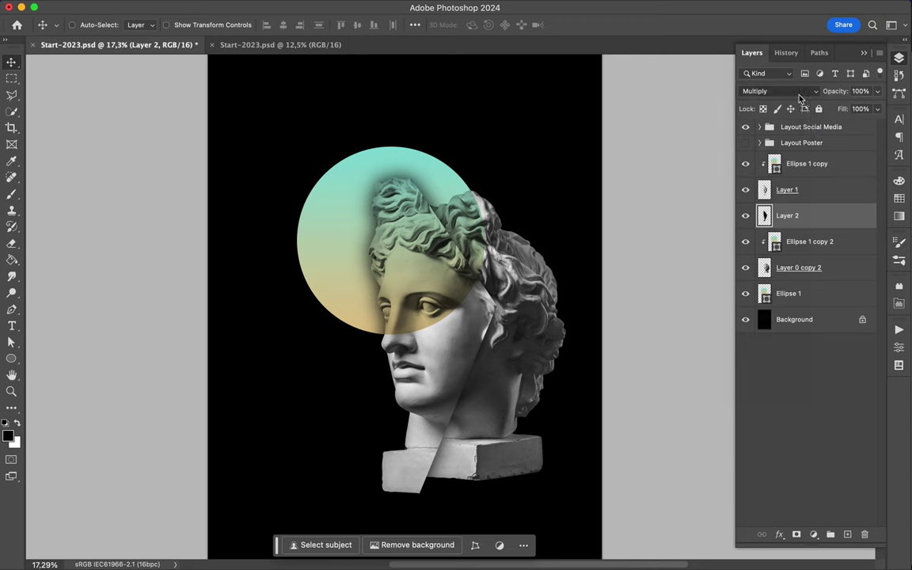
{"action": "left_click_drag", "start_coordinate": [877, 108], "coordinate": [848, 128]}
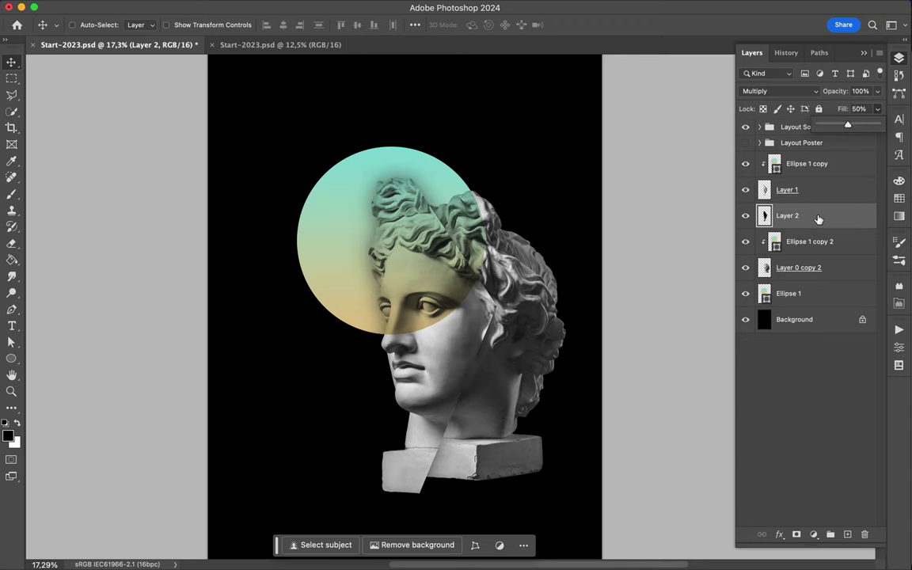
{"action": "left_click_drag", "start_coordinate": [819, 218], "coordinate": [818, 252]}
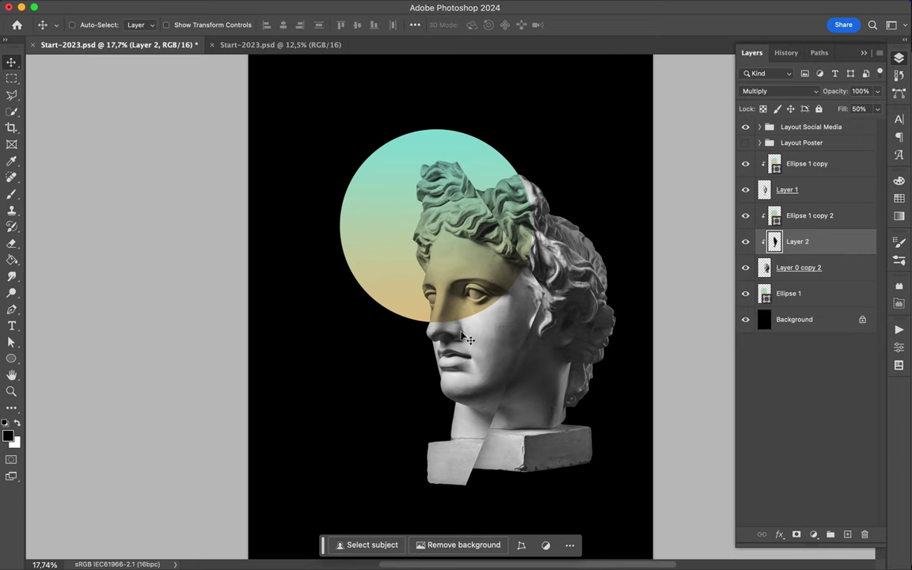
{"action": "key", "text": "alt+bracketleft"}
Copy a small patch to Layer 3 and place it as a sphere above-left of the circle
{"action": "key", "text": "m"}
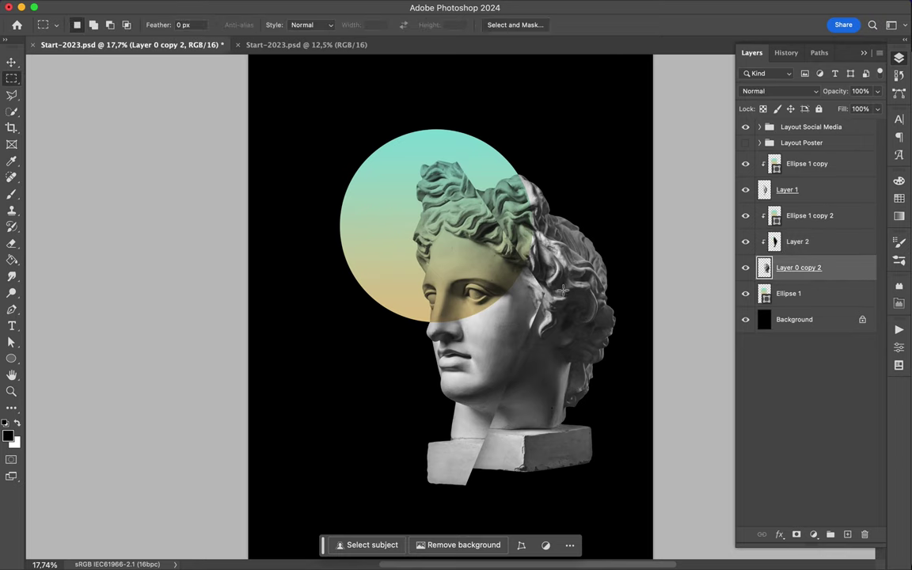
{"action": "left_click_drag", "start_coordinate": [528, 319], "coordinate": [546, 341]}
{"action": "key", "text": "ctrl+j"}
{"action": "key", "text": "v"}
{"action": "left_click_drag", "start_coordinate": [817, 267], "coordinate": [817, 212]}
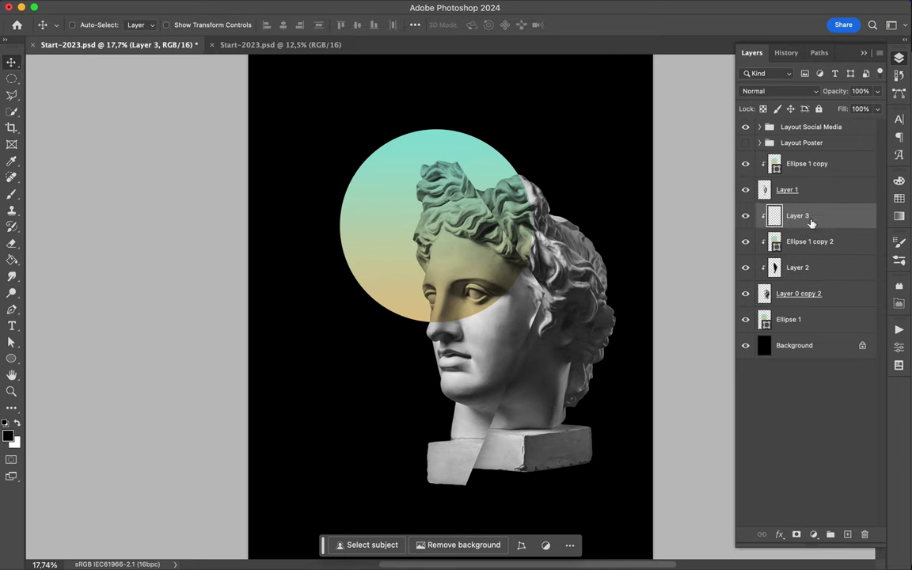
{"action": "left_click_drag", "start_coordinate": [580, 269], "coordinate": [330, 203]}
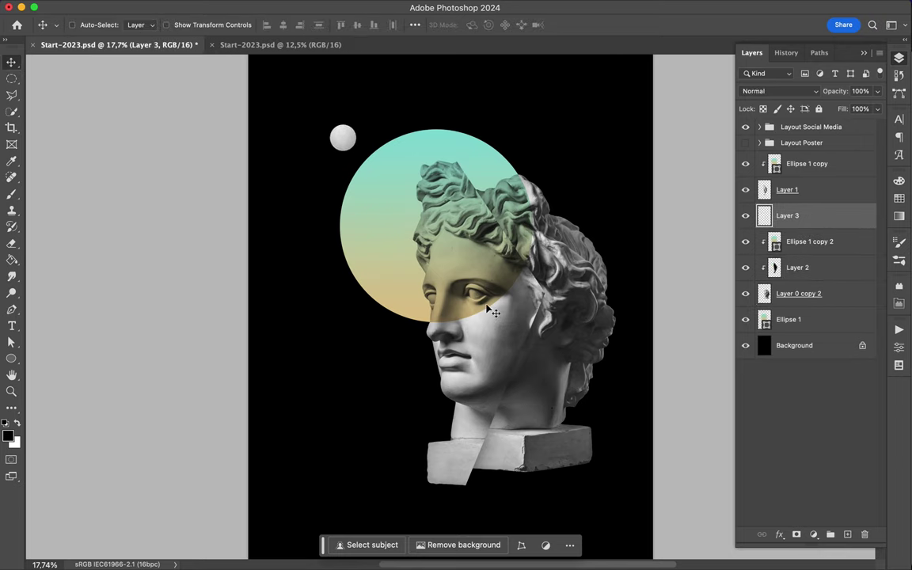
Copy a second round patch to Layer 4, bring it to the top, and place it lower right by the neck
{"action": "key", "text": "alt+bracketright"}
{"action": "key", "text": "m"}
{"action": "mouse_move", "coordinate": [487, 335]}
{"action": "left_mouse_down"}
{"action": "mouse_move", "coordinate": [505, 354]}
{"action": "mouse_move", "coordinate": [560, 366]}
{"action": "left_mouse_up"}
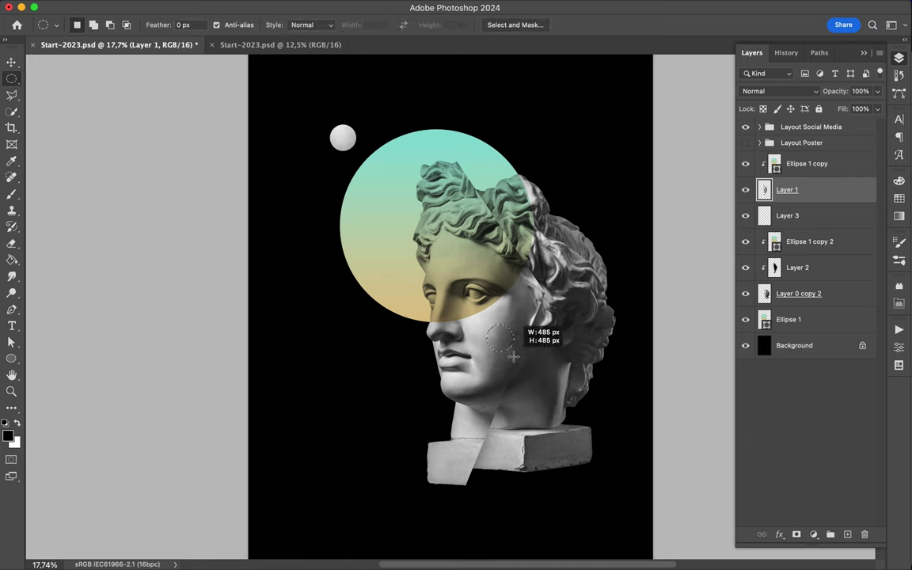
{"action": "key", "text": "ctrl+j"}
{"action": "key", "text": "v"}
{"action": "key", "text": "ctrl+d"}
{"action": "key", "text": "ctrl+bracketright"}
{"action": "left_click_drag", "start_coordinate": [558, 315], "coordinate": [610, 398]}
{"action": "scroll", "coordinate": [503, 355], "scroll_direction": "down", "scroll_amount": 2}
{"action": "scroll", "coordinate": [503, 355], "scroll_direction": "up", "scroll_amount": 2}
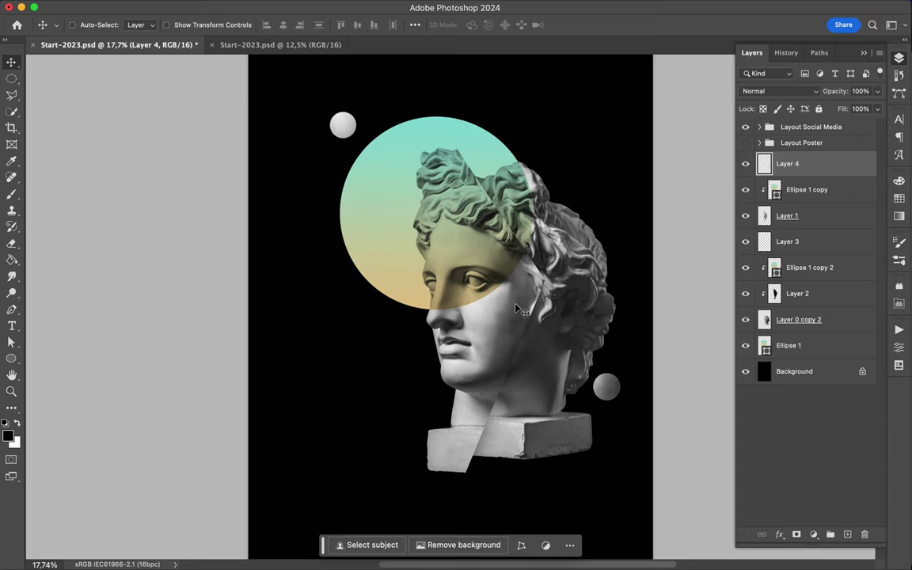
{"action": "scroll", "coordinate": [545, 277], "scroll_direction": "down", "scroll_amount": 2}
{"action": "left_click", "coordinate": [551, 273], "text": "ctrl"}
Copy a hair slice to Layer 5, lift it upward, and move it just above Ellipse 1
{"action": "key", "text": "l"}
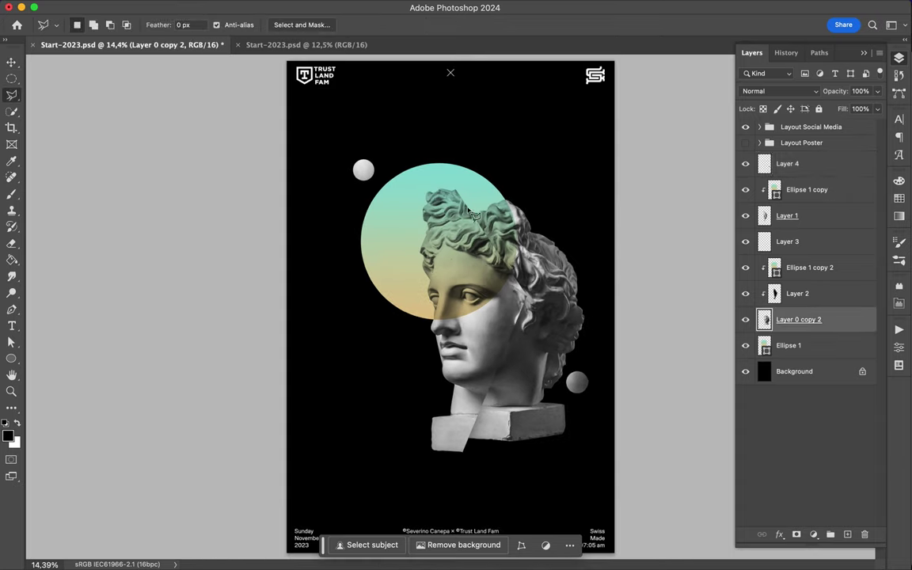
{"action": "left_click", "coordinate": [483, 205]}
{"action": "double_click", "coordinate": [595, 245]}
{"action": "key", "text": "ctrl+j"}
{"action": "key", "text": "v"}
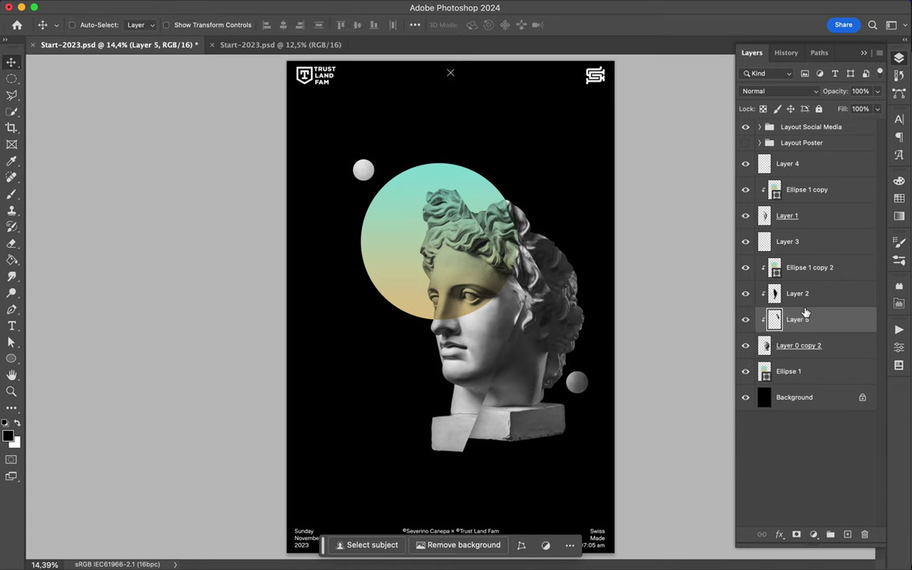
{"action": "key", "text": "ctrl+shift+bracketright"}
{"action": "left_click_drag", "start_coordinate": [559, 272], "coordinate": [554, 222]}
{"action": "left_click_drag", "start_coordinate": [815, 163], "coordinate": [823, 360]}
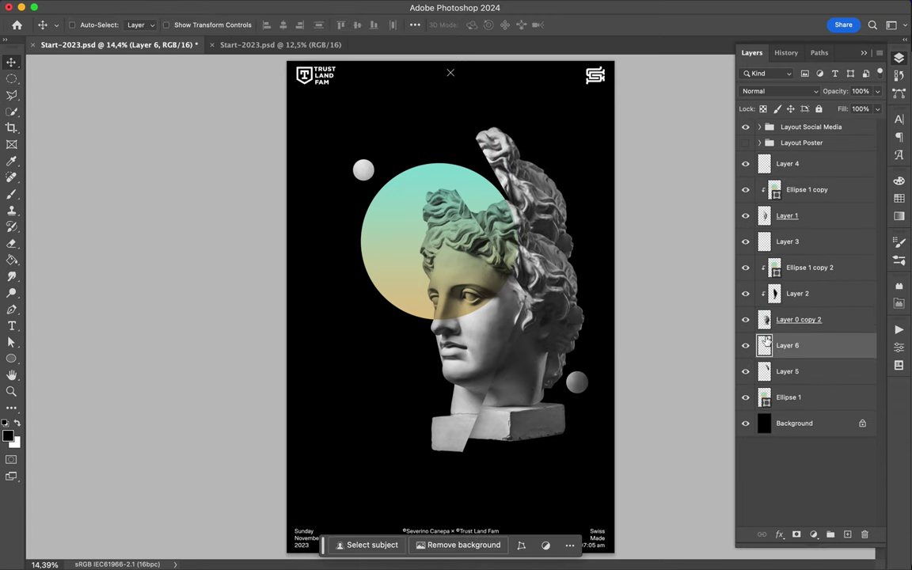
Move Layers 6 and 5 lower in the layer stack, behind the gradient circle
{"action": "left_click", "coordinate": [764, 345], "text": "ctrl"}
{"action": "key", "text": "b"}
{"action": "key", "text": "ctrl+d"}
{"action": "key", "text": "m"}
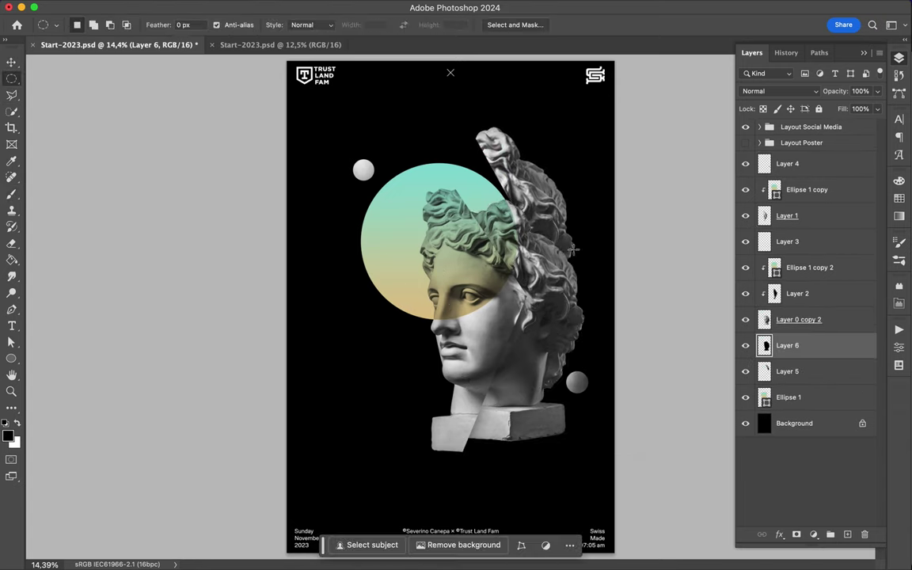
{"action": "key", "text": "v"}
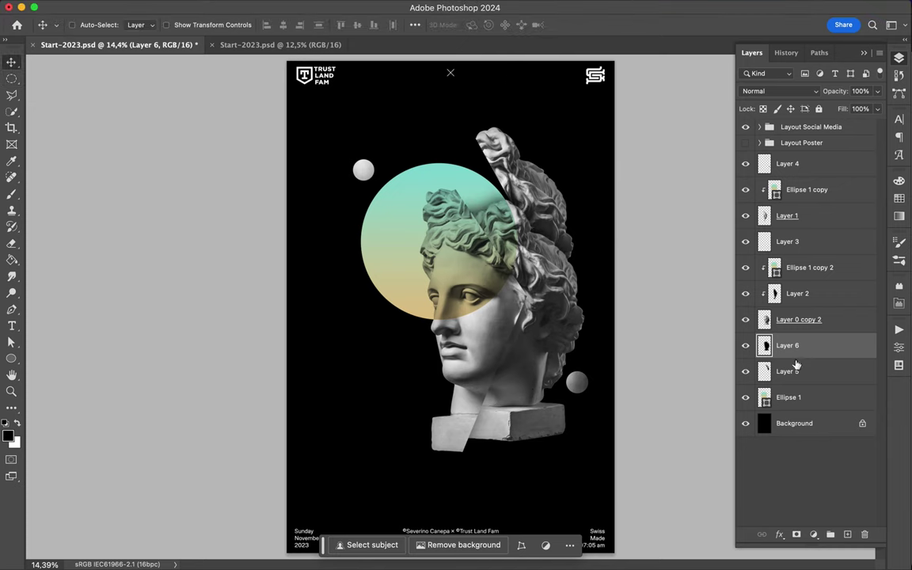
{"action": "left_click_drag", "start_coordinate": [796, 364], "coordinate": [800, 396]}
{"action": "left_click_drag", "start_coordinate": [787, 345], "coordinate": [791, 398]}
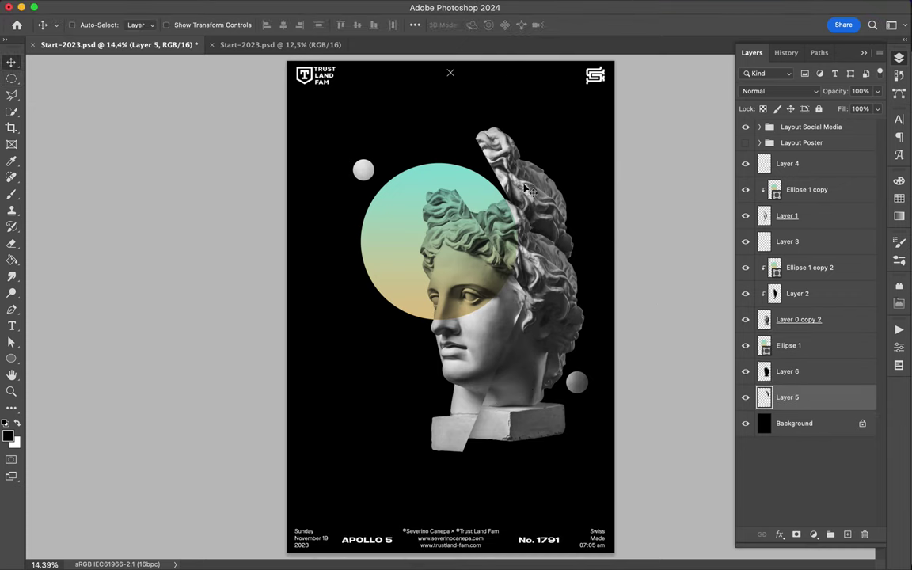
Nudge the right-hand statue slice and small sphere, then switch to the second Start-2023.psd poster
{"action": "left_click_drag", "start_coordinate": [530, 187], "coordinate": [518, 192]}
{"action": "left_click", "coordinate": [473, 351]}
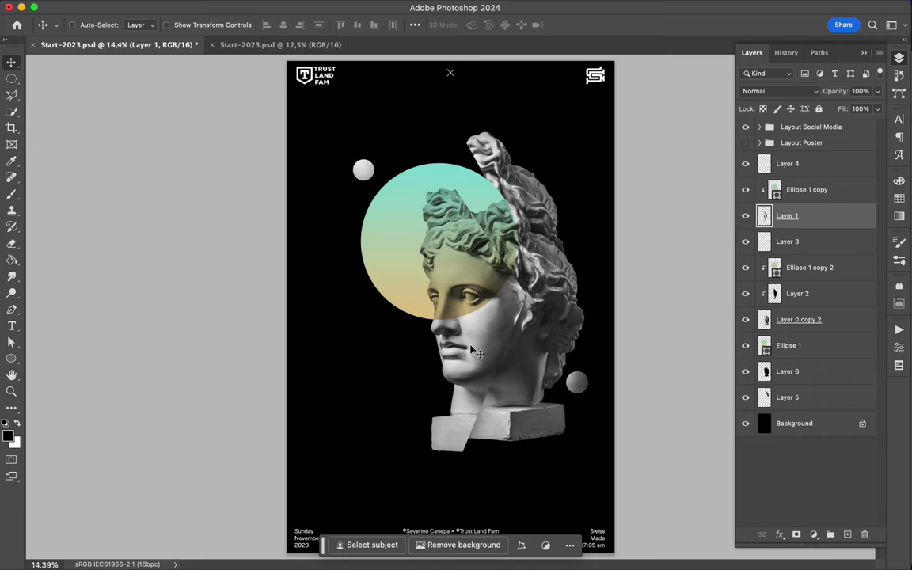
{"action": "left_click_drag", "start_coordinate": [369, 183], "coordinate": [369, 180]}
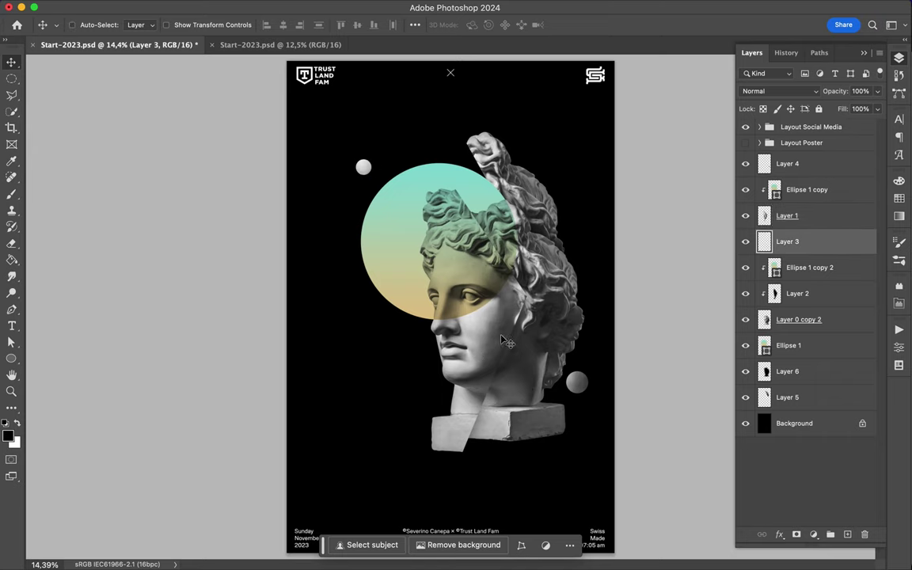
{"action": "left_click", "coordinate": [236, 45]}
{"action": "key", "text": "ctrl+j"}
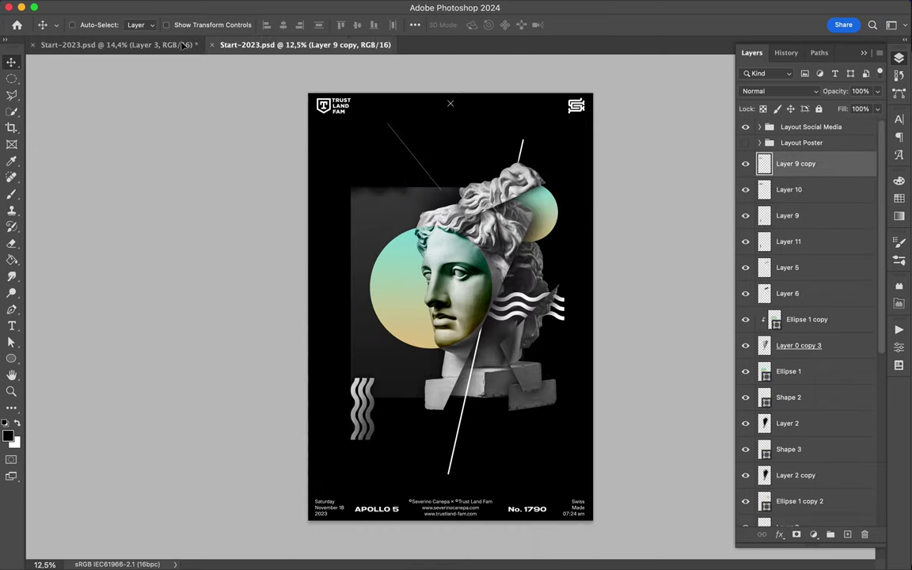
Drag both wave layers into the main poster, low on the canvas and at the stack bottom
{"action": "left_click", "coordinate": [119, 45]}
{"action": "left_click", "coordinate": [277, 45]}
{"action": "left_click_drag", "start_coordinate": [375, 194], "coordinate": [396, 273]}
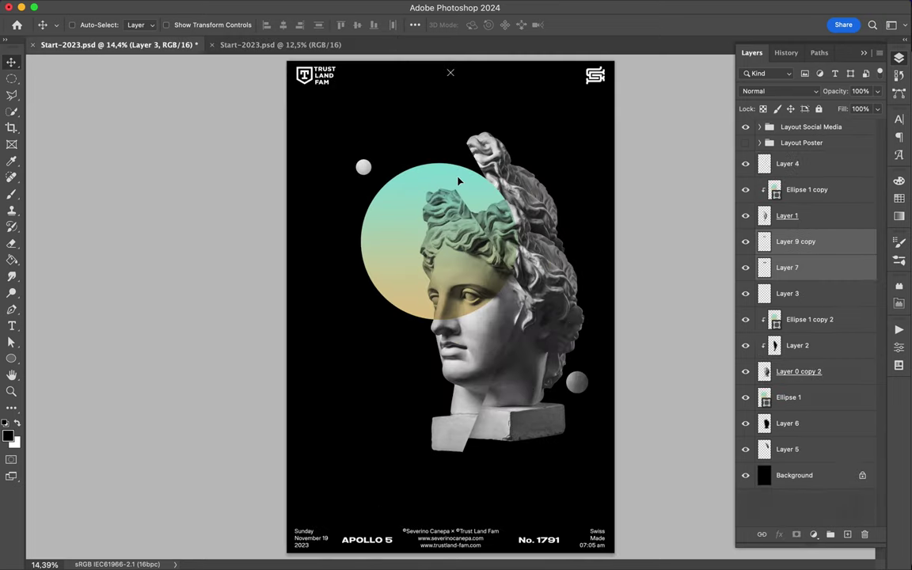
{"action": "left_click_drag", "start_coordinate": [396, 273], "coordinate": [421, 384]}
{"action": "left_click_drag", "start_coordinate": [794, 254], "coordinate": [790, 428]}
{"action": "scroll", "coordinate": [688, 299], "scroll_direction": "up", "scroll_amount": 3}
Select Layer 1, add a new empty layer, and begin renaming Layer 3
{"action": "left_click", "coordinate": [689, 298]}
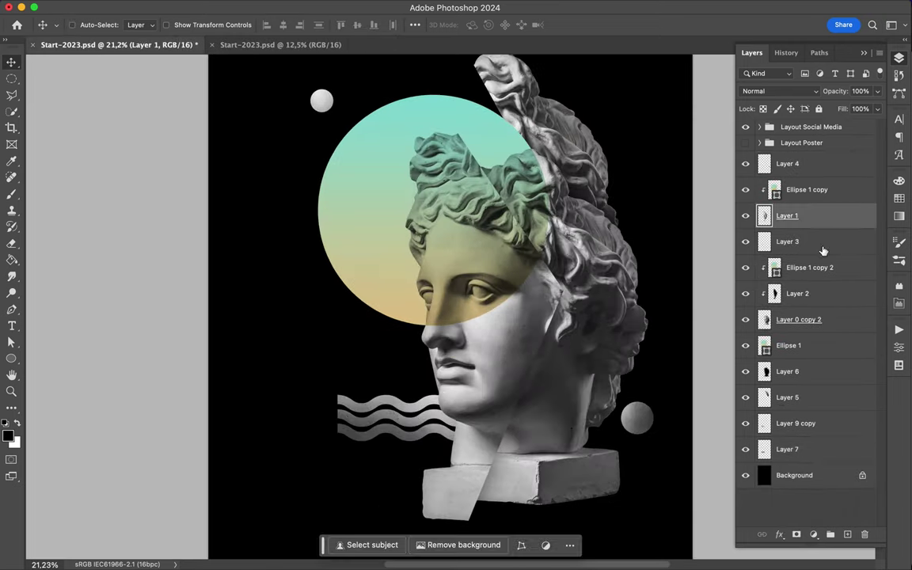
{"action": "left_click", "coordinate": [796, 243]}
{"action": "left_click", "coordinate": [764, 242], "text": "ctrl"}
Name the layer Circle, brush-darken the hair top within the slice, and move Layer 8 below Layer 5
{"action": "type", "text": "Circle"}
{"action": "key", "text": "Return"}
{"action": "left_click", "coordinate": [764, 224], "text": "ctrl"}
{"action": "key", "text": "g"}
{"action": "key", "text": "b"}
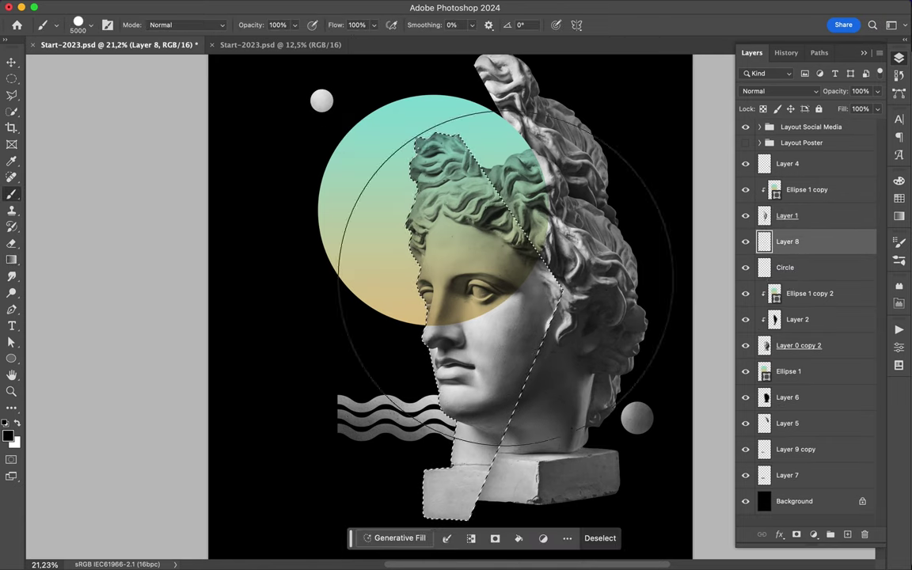
{"action": "left_click_drag", "start_coordinate": [427, 143], "coordinate": [538, 159]}
{"action": "key", "text": "ctrl+d"}
{"action": "key", "text": "v"}
{"action": "left_click_drag", "start_coordinate": [788, 241], "coordinate": [745, 431]}
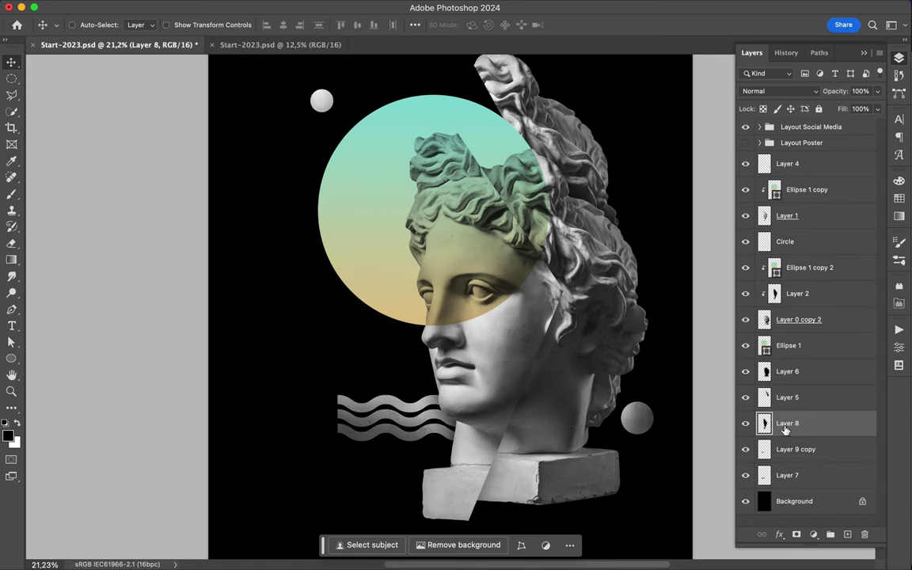
Pen-draw the gradient slash shape (Shape 2) from the statue base and raise its layer
{"action": "key", "text": "p"}
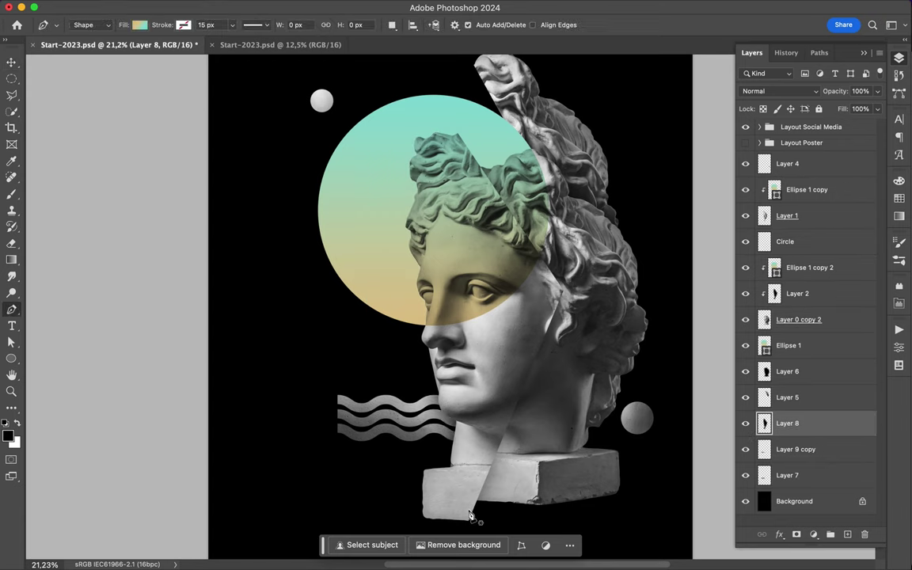
{"action": "left_click", "coordinate": [470, 509]}
{"action": "left_click_drag", "start_coordinate": [777, 414], "coordinate": [783, 255]}
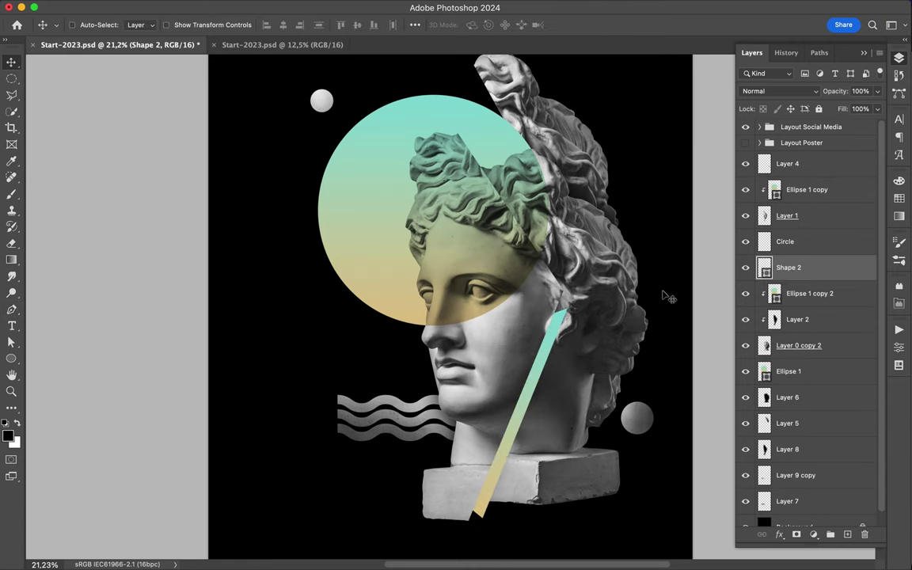
Make the slash fill white and narrow it by moving its anchor points
{"action": "key", "text": "a"}
{"action": "left_click", "coordinate": [187, 24]}
{"action": "left_click", "coordinate": [120, 49]}
{"action": "left_click", "coordinate": [106, 89]}
{"action": "left_click_drag", "start_coordinate": [500, 362], "coordinate": [539, 365]}
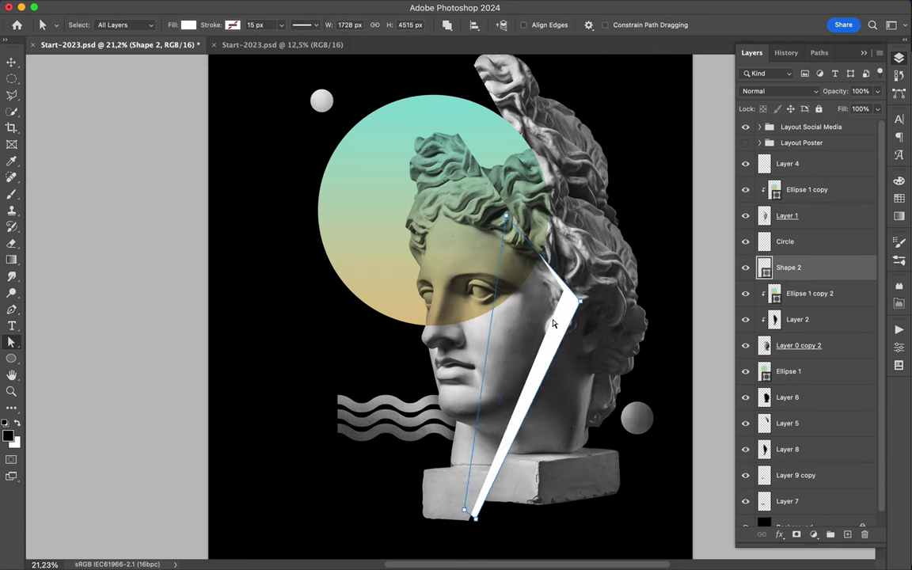
{"action": "left_click_drag", "start_coordinate": [504, 215], "coordinate": [496, 293]}
Draw a small gradient circle (Ellipse 2) and tuck it below Layer 6, behind the hair
{"action": "left_click", "coordinate": [638, 7]}
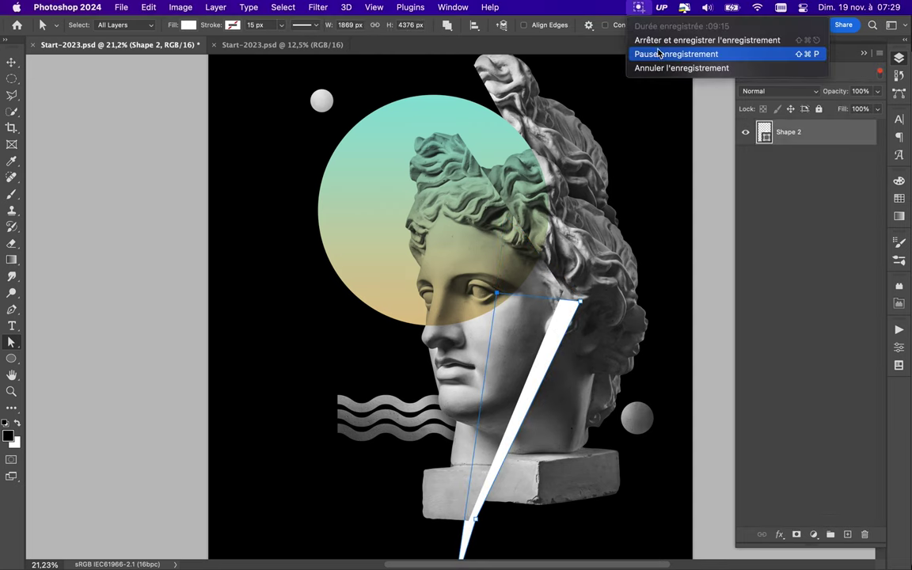
{"action": "scroll", "coordinate": [443, 285], "scroll_direction": "down", "scroll_amount": 5}
{"action": "scroll", "coordinate": [655, 275], "scroll_direction": "down", "scroll_amount": 2}
{"action": "scroll", "coordinate": [655, 274], "scroll_direction": "down", "scroll_amount": 3}
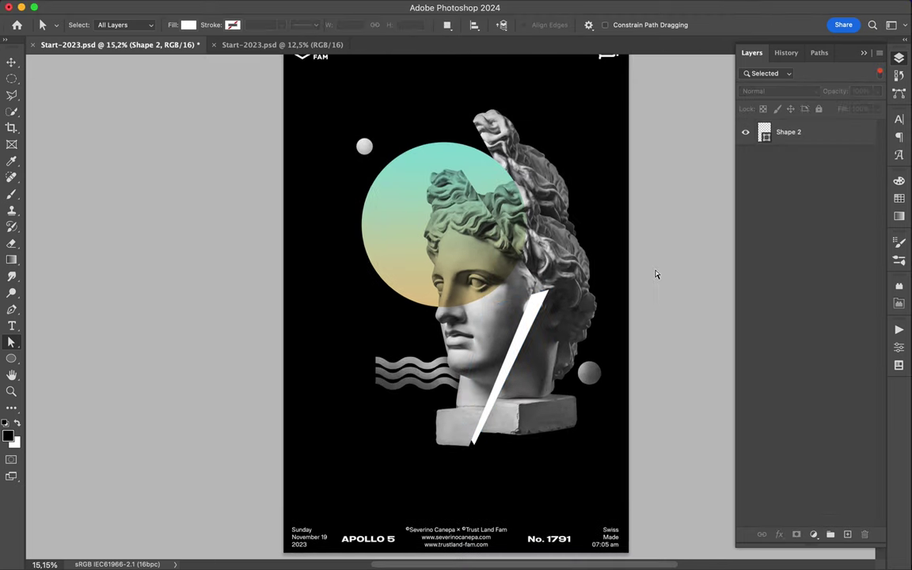
{"action": "scroll", "coordinate": [625, 271], "scroll_direction": "up", "scroll_amount": 2}
{"action": "key", "text": "u"}
{"action": "left_click_drag", "start_coordinate": [527, 256], "coordinate": [572, 301]}
{"action": "key", "text": "v"}
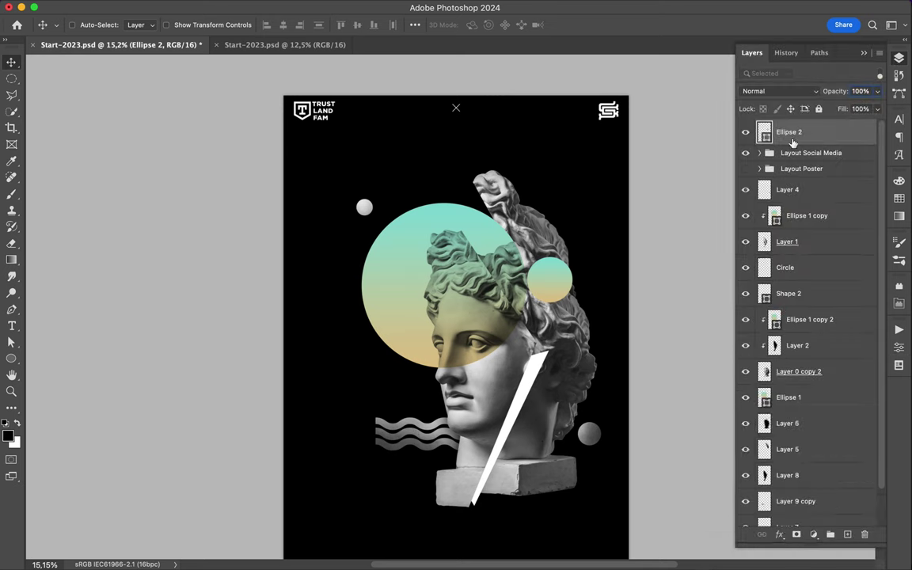
{"action": "left_click_drag", "start_coordinate": [791, 141], "coordinate": [791, 428]}
{"action": "left_click_drag", "start_coordinate": [557, 288], "coordinate": [571, 291]}
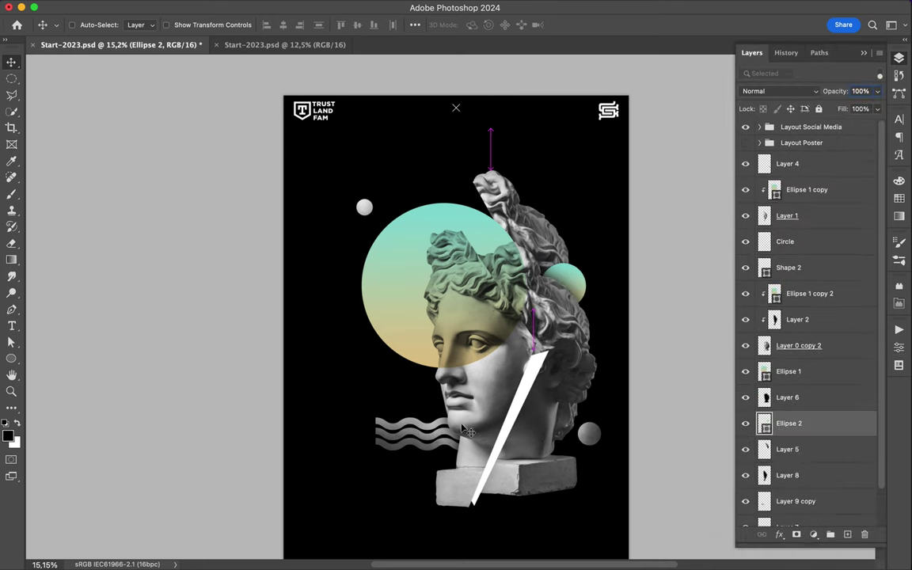
Draw a tall dark-filled rectangle (Rectangle 3) and move it just above Background
{"action": "key", "text": "u"}
{"action": "right_click", "coordinate": [19, 360]}
{"action": "left_click", "coordinate": [56, 319]}
{"action": "left_click_drag", "start_coordinate": [414, 351], "coordinate": [466, 487]}
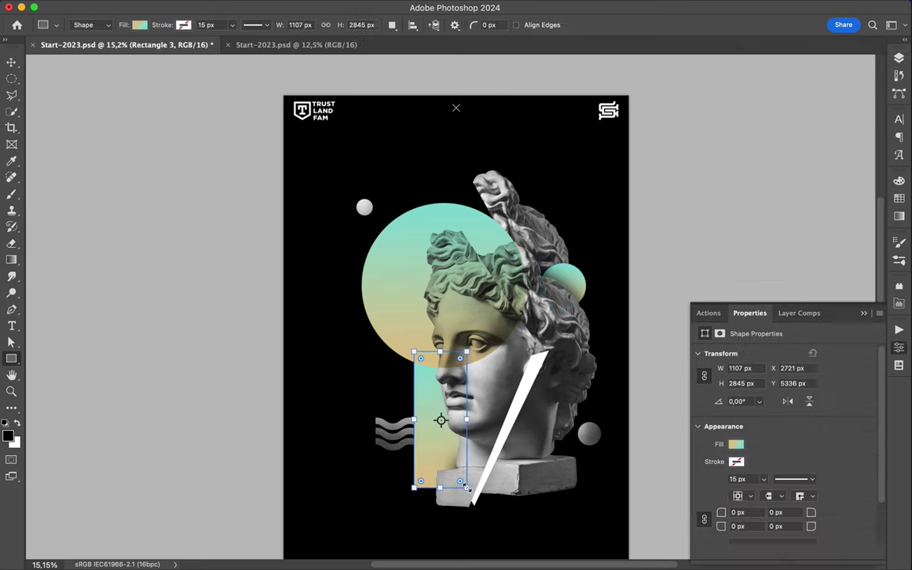
{"action": "left_click", "coordinate": [139, 25]}
{"action": "left_click", "coordinate": [60, 93]}
{"action": "left_click", "coordinate": [898, 58]}
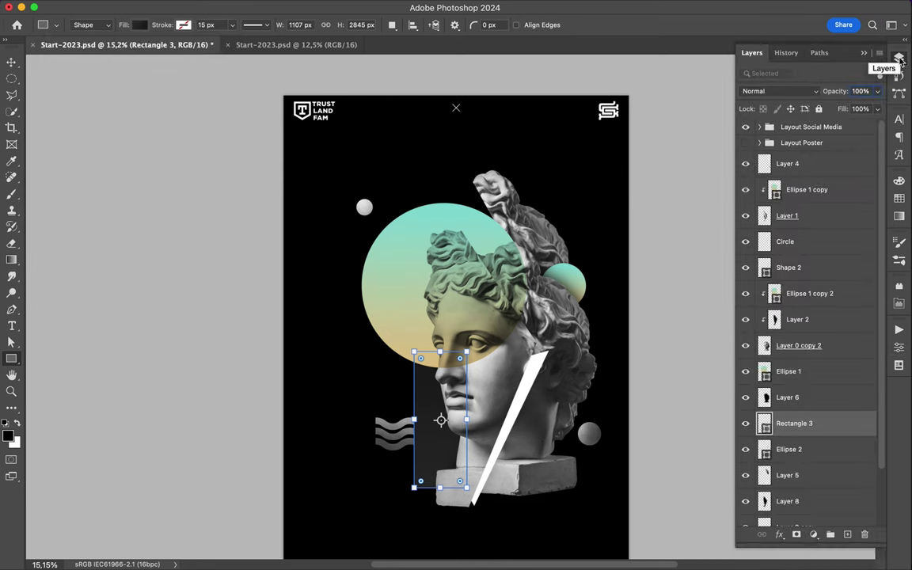
{"action": "left_click_drag", "start_coordinate": [794, 423], "coordinate": [800, 498]}
{"action": "key", "text": "v"}
{"action": "scroll", "coordinate": [420, 402], "scroll_direction": "up", "scroll_amount": 2}
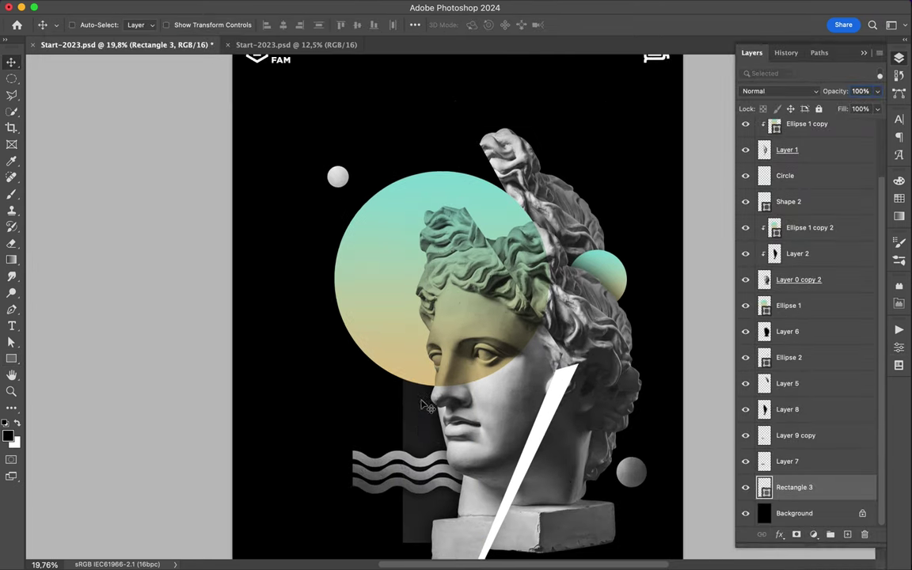
Draw a small dark circle inside the big circle and raise Ellipse 3 in the layer stack
{"action": "scroll", "coordinate": [425, 405], "scroll_direction": "down", "scroll_amount": 3}
{"action": "scroll", "coordinate": [479, 341], "scroll_direction": "up", "scroll_amount": 2}
{"action": "key", "text": "shift+u"}
{"action": "left_click_drag", "start_coordinate": [391, 204], "coordinate": [420, 232]}
{"action": "left_click_drag", "start_coordinate": [823, 487], "coordinate": [795, 170]}
{"action": "key", "text": "v"}
{"action": "mouse_move", "coordinate": [408, 220]}
{"action": "left_mouse_down"}
{"action": "mouse_move", "coordinate": [390, 227]}
{"action": "mouse_move", "coordinate": [434, 273]}
{"action": "mouse_move", "coordinate": [418, 247]}
{"action": "left_mouse_up"}
Move the small dark circle up-left inside the big circle
{"action": "scroll", "coordinate": [434, 239], "scroll_direction": "up", "scroll_amount": 2}
{"action": "key", "text": "ctrl+t"}
{"action": "key", "text": "Return"}
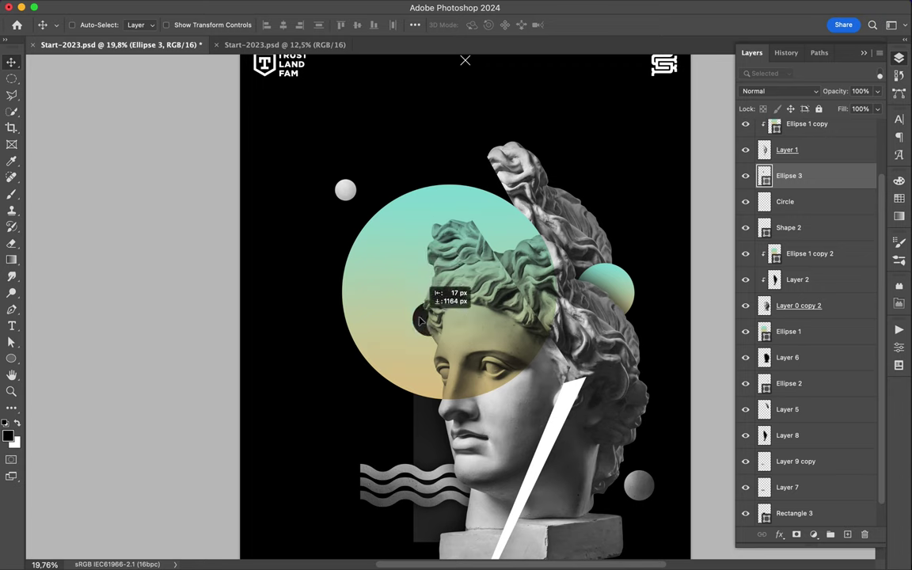
{"action": "left_click_drag", "start_coordinate": [420, 318], "coordinate": [404, 286]}
{"action": "scroll", "coordinate": [641, 197], "scroll_direction": "down", "scroll_amount": 1}
{"action": "scroll", "coordinate": [641, 197], "scroll_direction": "down", "scroll_amount": 1}
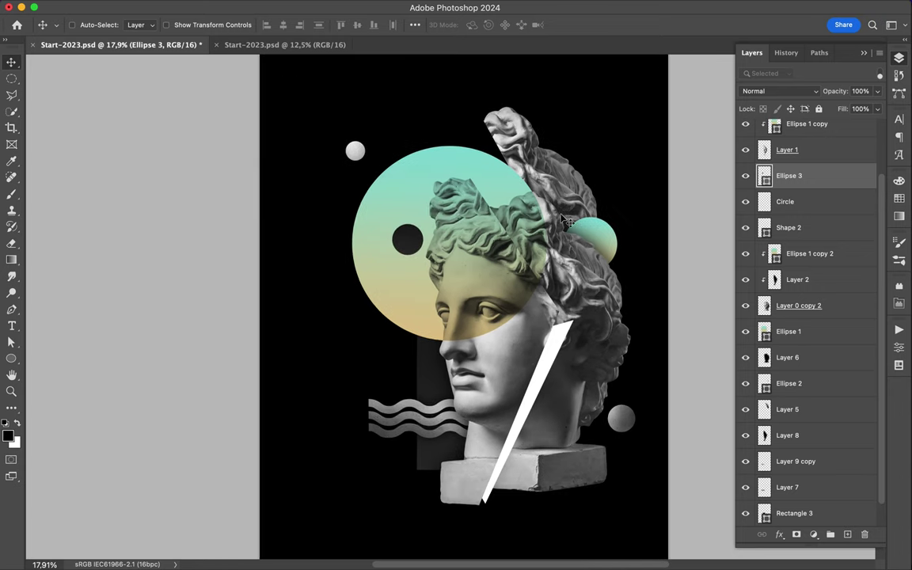
Outline a plinth piece on Layer 0 copy 2 and copy it onto its own layer
{"action": "key", "text": "a"}
{"action": "left_click", "coordinate": [490, 498]}
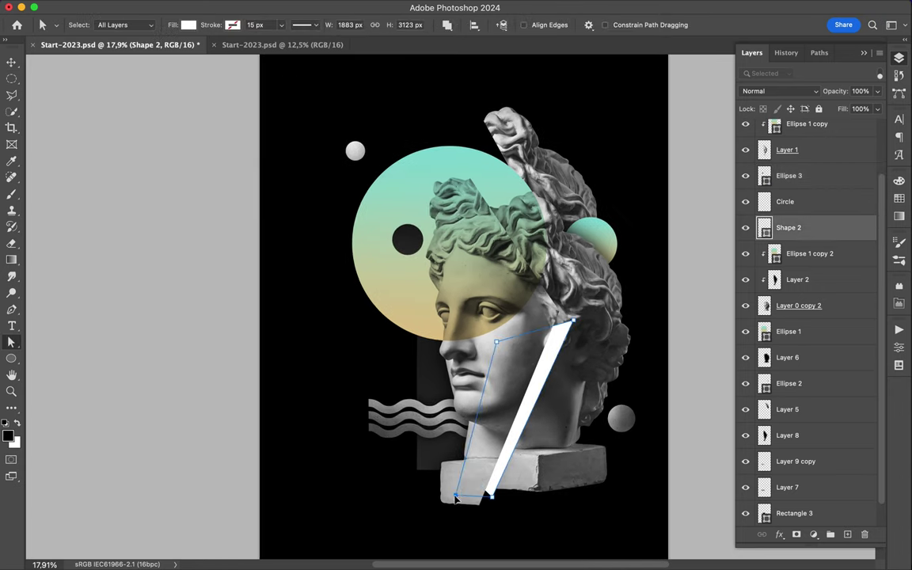
{"action": "key", "text": "l"}
{"action": "left_click", "coordinate": [546, 485], "text": "ctrl"}
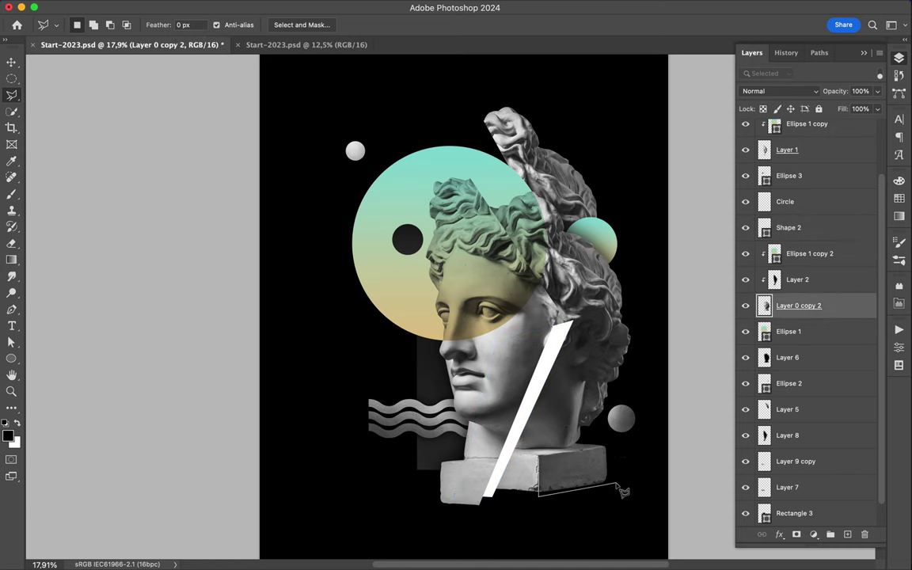
{"action": "left_click", "coordinate": [546, 457]}
{"action": "key", "text": "ctrl+j"}
{"action": "left_click_drag", "start_coordinate": [787, 306], "coordinate": [787, 215]}
{"action": "key", "text": "v"}
{"action": "left_click_drag", "start_coordinate": [572, 471], "coordinate": [414, 180]}
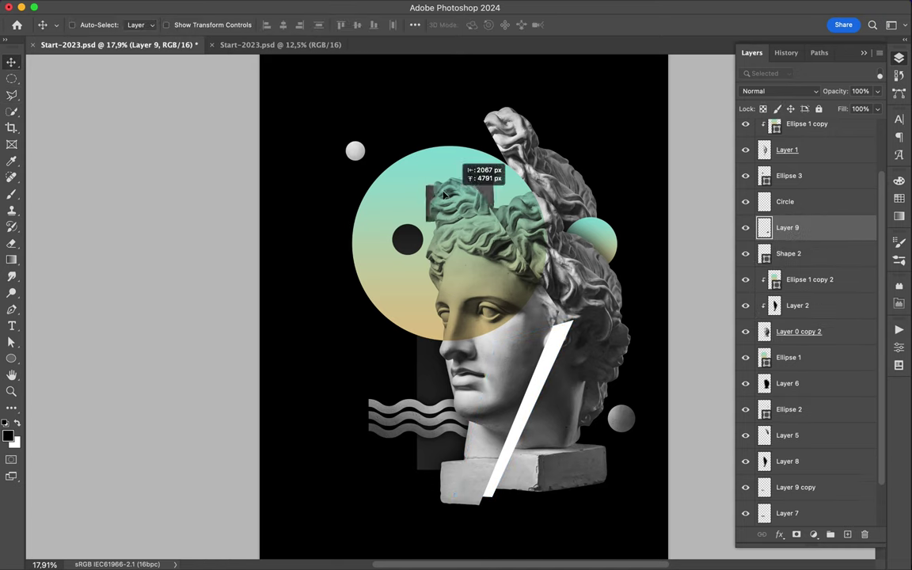
Bring the copied grey block back onto the poster and commit its transform
{"action": "left_click", "coordinate": [148, 7]}
{"action": "mouse_move", "coordinate": [413, 181]}
{"action": "left_mouse_down"}
{"action": "mouse_move", "coordinate": [783, 91]}
{"action": "mouse_move", "coordinate": [327, 331]}
{"action": "left_mouse_up"}
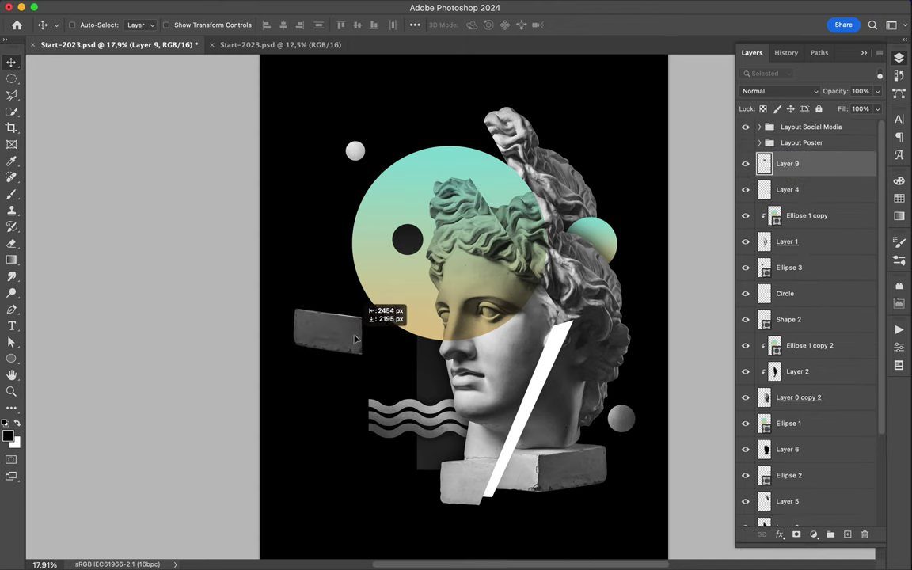
{"action": "left_click", "coordinate": [355, 149], "text": "ctrl"}
{"action": "key", "text": "ctrl+t"}
{"action": "key", "text": "Return"}
Lower the grey block beside the wavy lines at lower left, then marquee a grey sphere
{"action": "key", "text": "ctrl+0"}
{"action": "left_click_drag", "start_coordinate": [363, 137], "coordinate": [352, 120]}
{"action": "left_click_drag", "start_coordinate": [341, 311], "coordinate": [346, 429]}
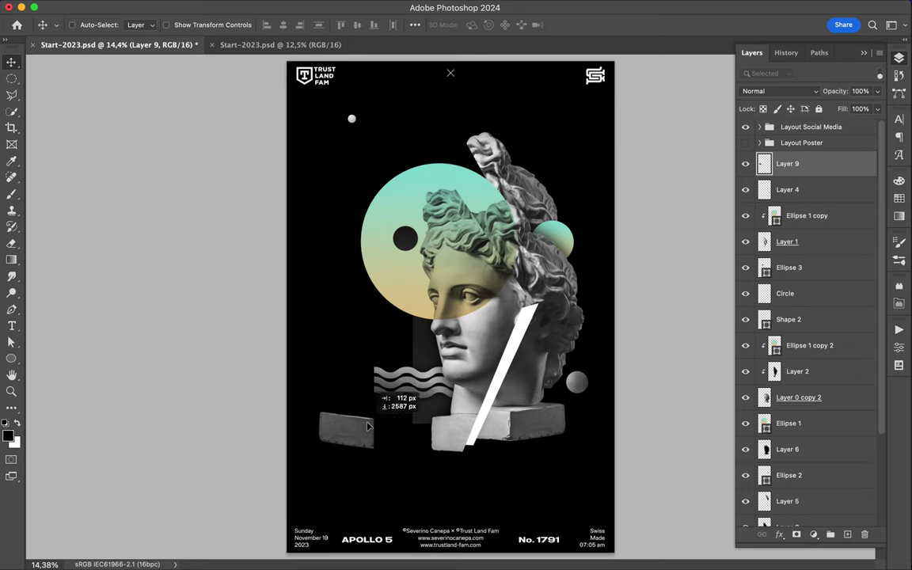
{"action": "key", "text": "m"}
{"action": "mouse_move", "coordinate": [462, 300]}
{"action": "left_mouse_down"}
{"action": "mouse_move", "coordinate": [503, 366]}
{"action": "mouse_move", "coordinate": [449, 200]}
{"action": "mouse_move", "coordinate": [469, 224]}
{"action": "left_mouse_up"}
Copy the selected sphere onto its own layer, bring it to the top, and add a shadow layer
{"action": "key", "text": "ctrl+j"}
{"action": "key", "text": "v"}
{"action": "key", "text": "ctrl+shift+bracketright"}
{"action": "key", "text": "ctrl+j"}
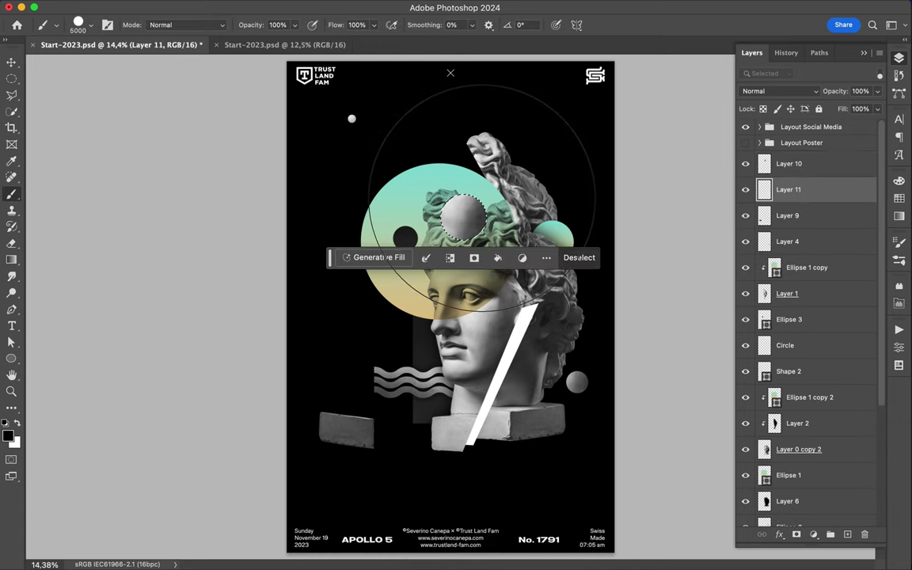
Gaussian-blur the shadow and set it to Multiply at 64% fill
{"action": "left_click", "coordinate": [342, 8]}
{"action": "left_click", "coordinate": [342, 25]}
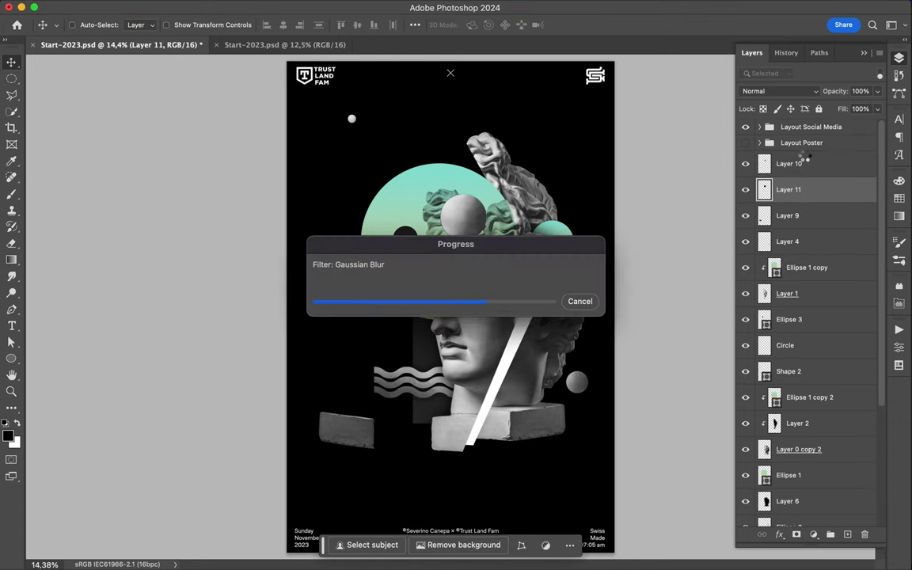
{"action": "key", "text": "shift+alt+m"}
{"action": "left_click_drag", "start_coordinate": [876, 108], "coordinate": [857, 127]}
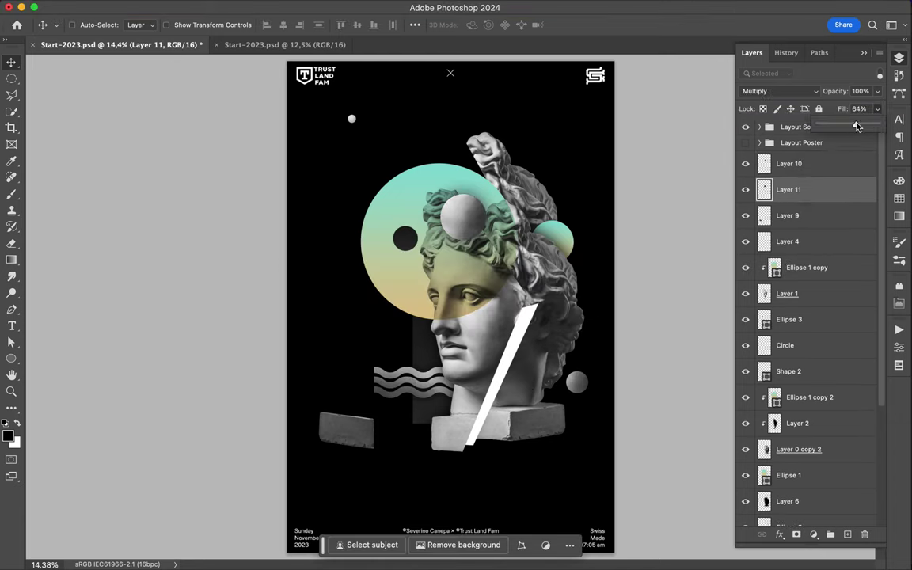
Enlarge the teal circle, then move the sphere and shadow up-right and duplicate them
{"action": "left_click_drag", "start_coordinate": [573, 243], "coordinate": [565, 235]}
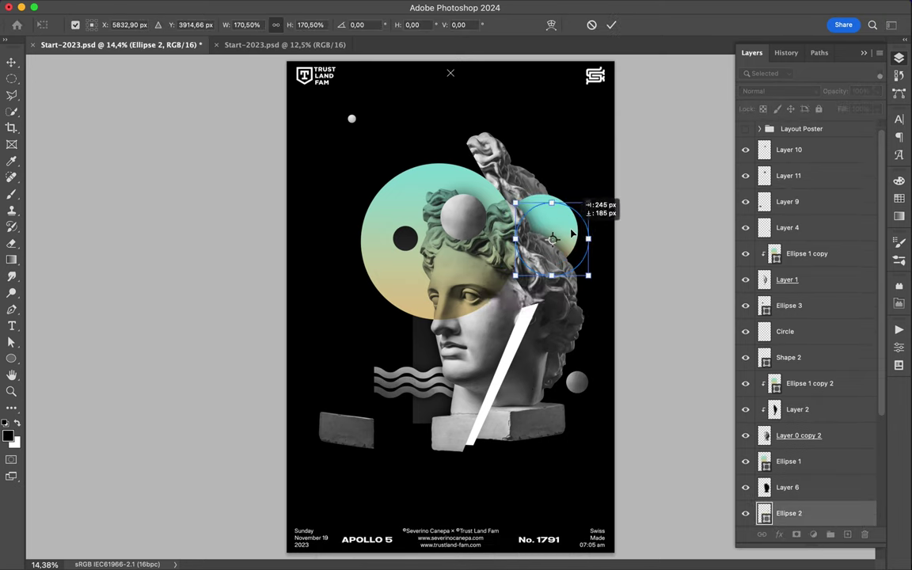
{"action": "left_click", "coordinate": [463, 215]}
{"action": "left_click_drag", "start_coordinate": [480, 251], "coordinate": [532, 234]}
{"action": "left_click_drag", "start_coordinate": [796, 175], "coordinate": [805, 503]}
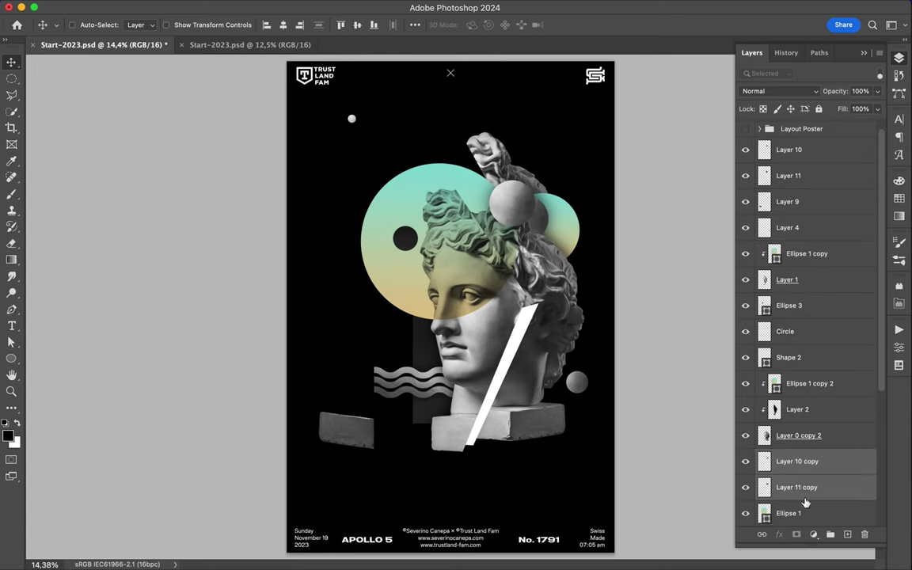
{"action": "left_click", "coordinate": [497, 315], "text": "ctrl"}
{"action": "key", "text": "m"}
{"action": "left_click_drag", "start_coordinate": [483, 311], "coordinate": [486, 400]}
{"action": "key", "text": "ctrl+j"}
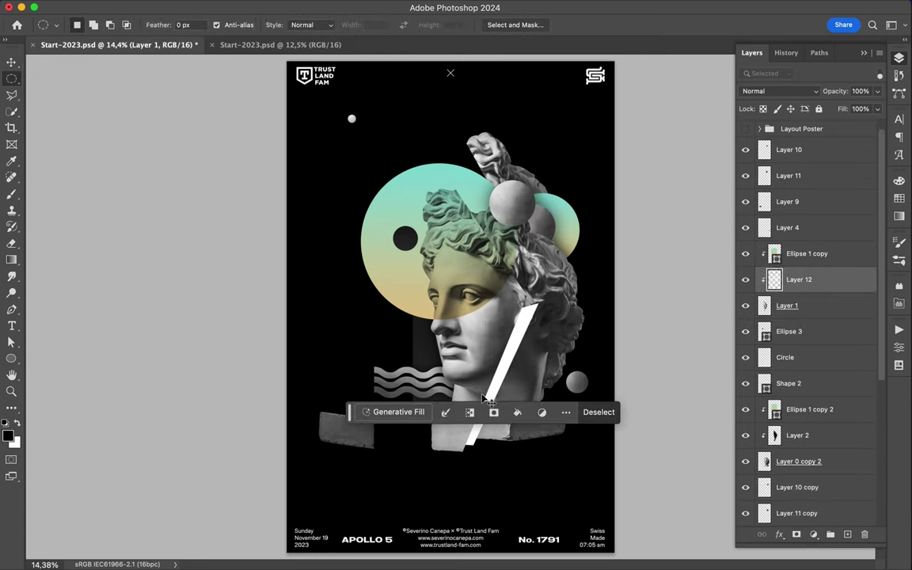
{"action": "key", "text": "v"}
{"action": "left_click_drag", "start_coordinate": [486, 335], "coordinate": [406, 342]}
{"action": "key", "text": "ctrl+t"}
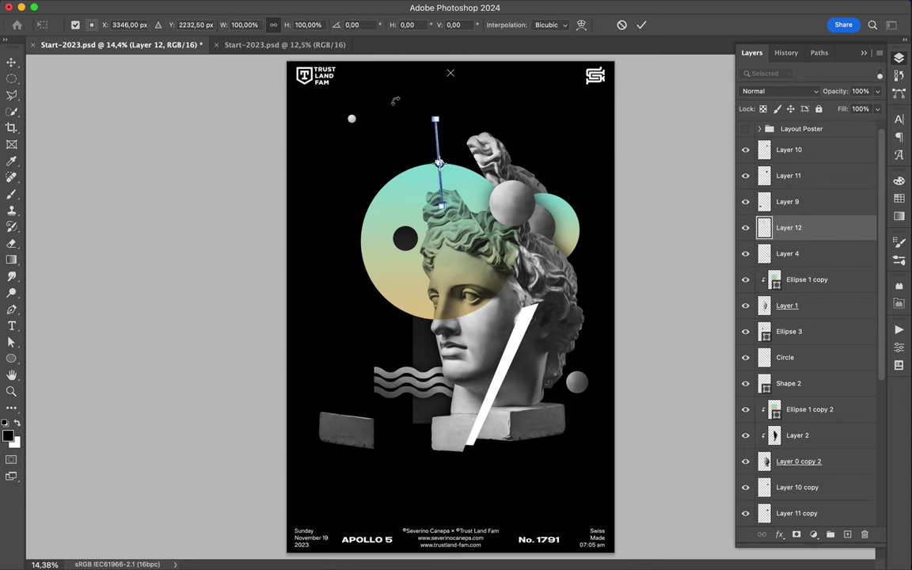
{"action": "left_click_drag", "start_coordinate": [448, 111], "coordinate": [482, 118]}
{"action": "key", "text": "Delete"}
{"action": "left_click", "coordinate": [482, 302], "text": "ctrl"}
{"action": "key", "text": "m"}
{"action": "left_click_drag", "start_coordinate": [482, 303], "coordinate": [482, 323]}
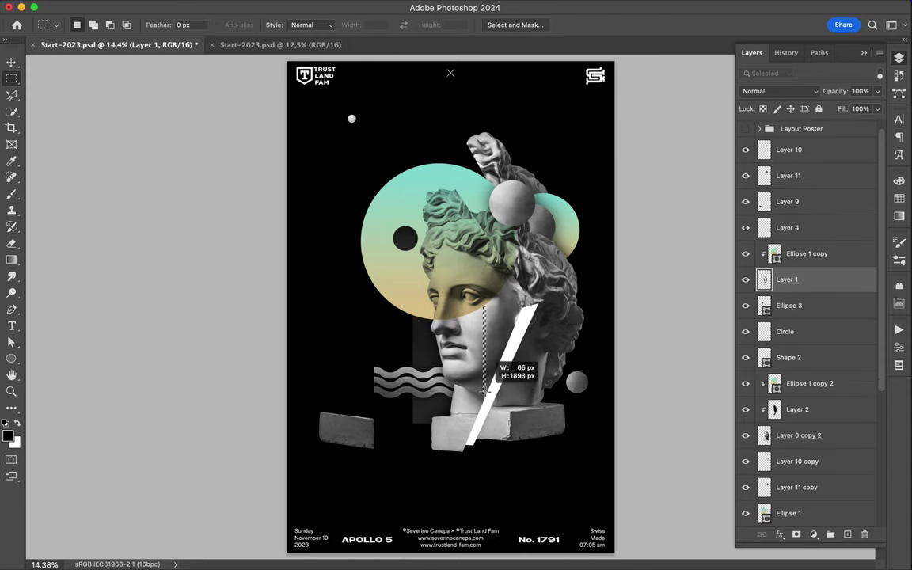
{"action": "key", "text": "ctrl+j"}
{"action": "key", "text": "v"}
{"action": "left_click_drag", "start_coordinate": [788, 279], "coordinate": [789, 215]}
{"action": "key", "text": "ctrl+t"}
{"action": "left_click_drag", "start_coordinate": [484, 348], "coordinate": [432, 162]}
{"action": "key", "text": "Return"}
{"action": "key", "text": "ctrl+t"}
{"action": "key", "text": "Return"}
{"action": "left_click_drag", "start_coordinate": [429, 178], "coordinate": [516, 358]}
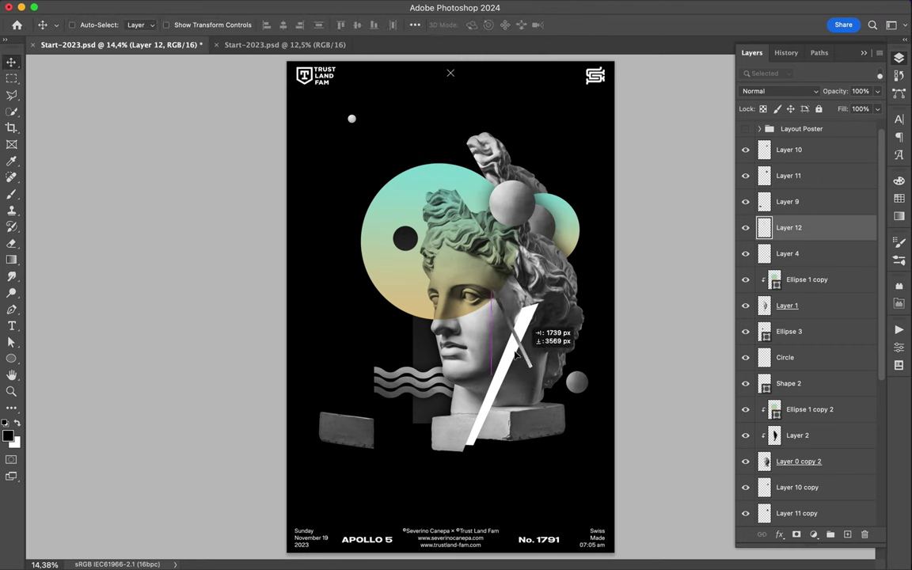
{"action": "key", "text": "Delete"}
{"action": "left_click", "coordinate": [490, 372]}
{"action": "key", "text": "a"}
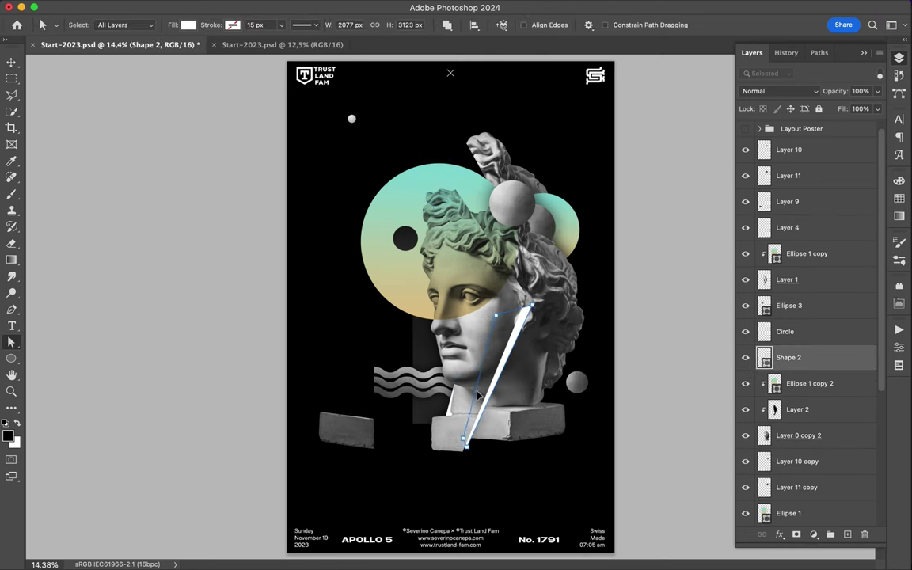
{"action": "left_click", "coordinate": [569, 264]}
{"action": "key", "text": "v"}
Draw a white triangle shape and place its layer below Layer 0 copy 2
{"action": "key", "text": "p"}
{"action": "left_click", "coordinate": [524, 217]}
{"action": "left_click", "coordinate": [139, 24]}
{"action": "left_click", "coordinate": [71, 45]}
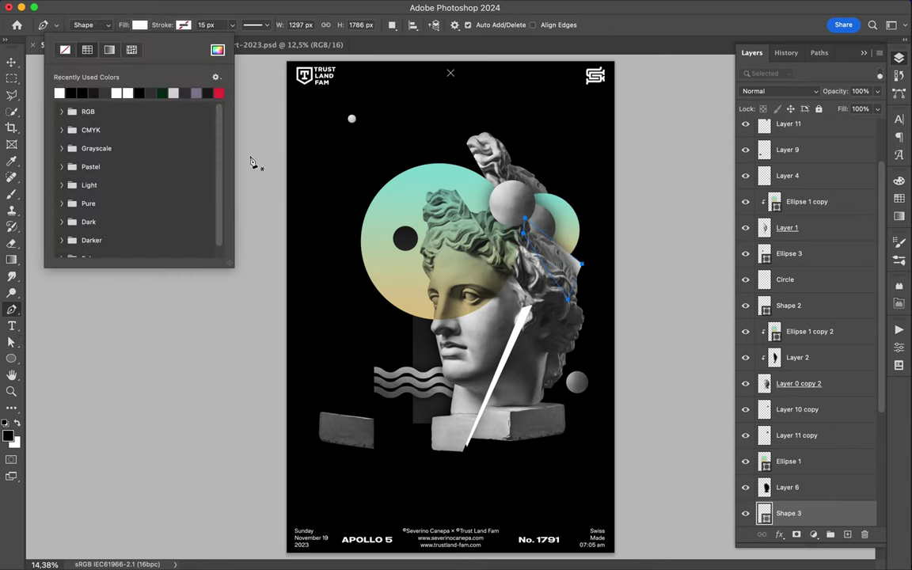
{"action": "key", "text": "v"}
{"action": "mouse_move", "coordinate": [788, 513]}
{"action": "left_mouse_down"}
{"action": "mouse_move", "coordinate": [790, 282]}
{"action": "mouse_move", "coordinate": [790, 396]}
{"action": "left_mouse_up"}
{"action": "left_click_drag", "start_coordinate": [574, 245], "coordinate": [574, 257]}
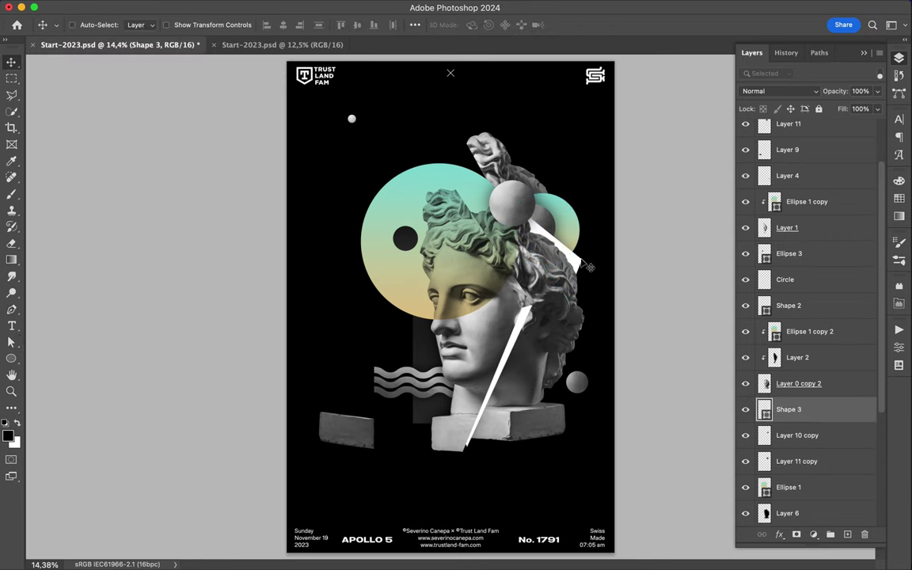
Inspect the triangle's anchor points and briefly isolate its layer in the list
{"action": "key", "text": "a"}
{"action": "double_click", "coordinate": [538, 249]}
{"action": "key", "text": "v"}
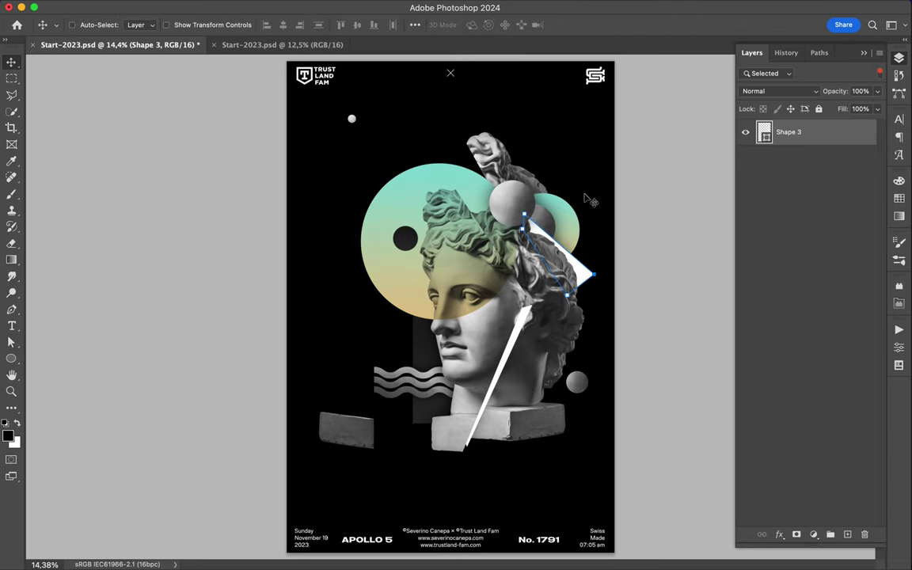
{"action": "key", "text": "m"}
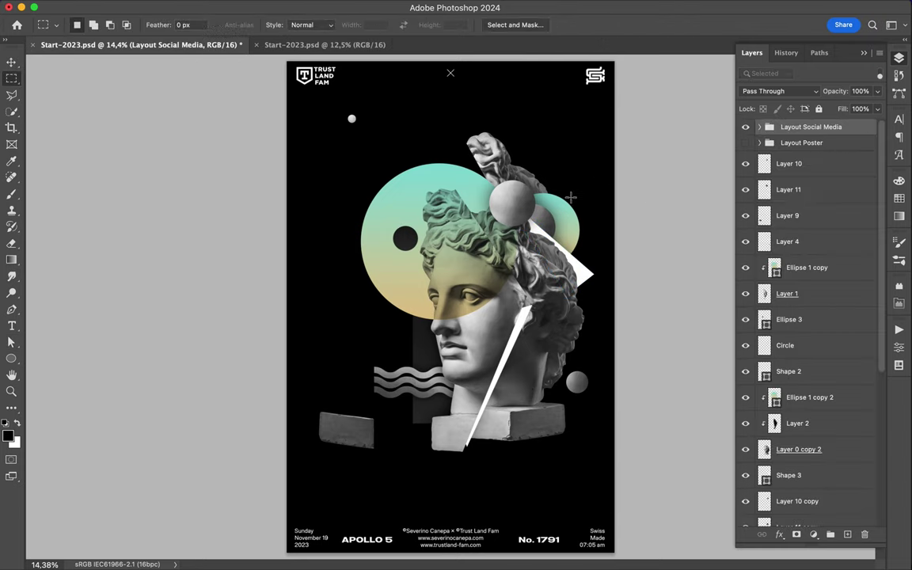
Draw the black chevron outline with the Pen tool and reorder its layer
{"action": "key", "text": "p"}
{"action": "left_click", "coordinate": [475, 227]}
{"action": "left_click", "coordinate": [546, 300]}
{"action": "left_click", "coordinate": [489, 384]}
{"action": "left_click", "coordinate": [475, 228]}
{"action": "mouse_move", "coordinate": [788, 126]}
{"action": "left_mouse_down"}
{"action": "mouse_move", "coordinate": [787, 475]}
{"action": "mouse_move", "coordinate": [787, 320]}
{"action": "left_mouse_up"}
Curve the chevron's left edge with Direct Selection and check the result
{"action": "key", "text": "a"}
{"action": "left_click_drag", "start_coordinate": [489, 384], "coordinate": [468, 290]}
{"action": "left_click", "coordinate": [661, 353]}
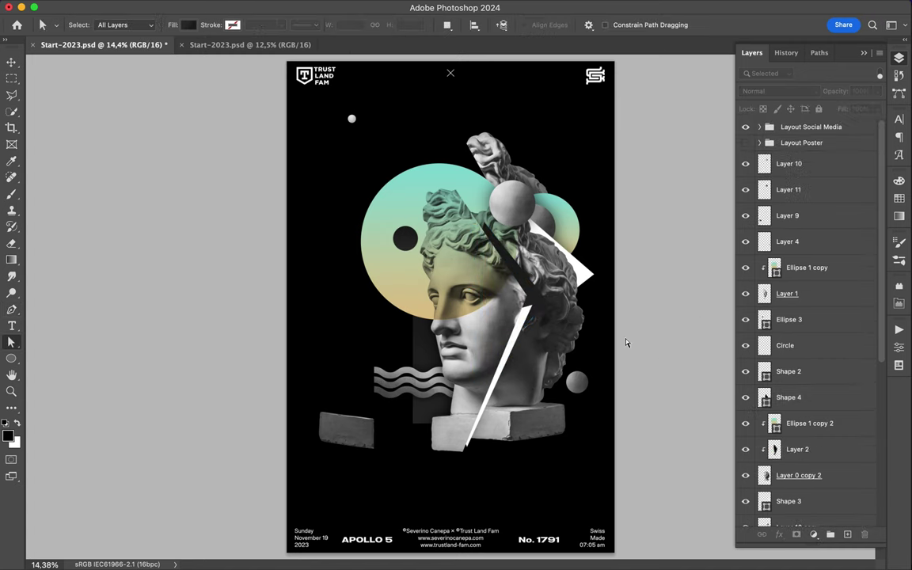
{"action": "left_click", "coordinate": [483, 374]}
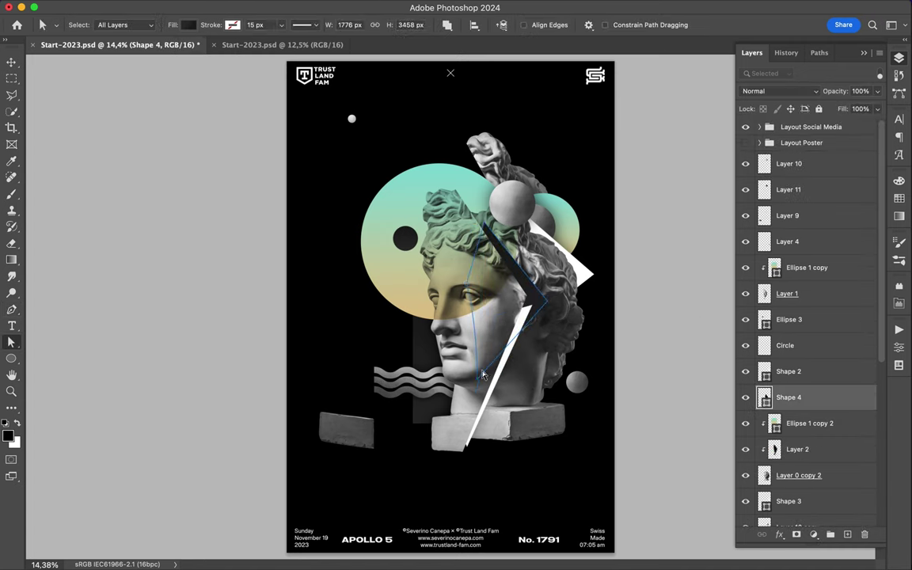
Duplicate the dark rectangle, move the copy up behind the head and resize it
{"action": "key", "text": "v"}
{"action": "left_click", "coordinate": [439, 432]}
{"action": "key", "text": "ctrl+alt+t"}
{"action": "key", "text": "Return"}
{"action": "mouse_move", "coordinate": [506, 443]}
{"action": "left_mouse_down"}
{"action": "mouse_move", "coordinate": [530, 451]}
{"action": "mouse_move", "coordinate": [523, 170]}
{"action": "left_mouse_up"}
{"action": "key", "text": "ctrl+t"}
{"action": "key", "text": "Return"}
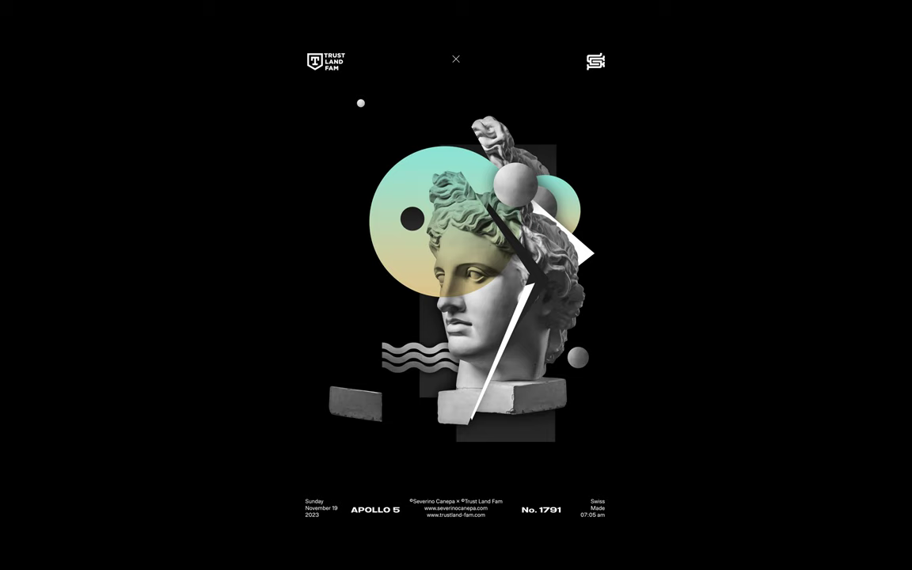